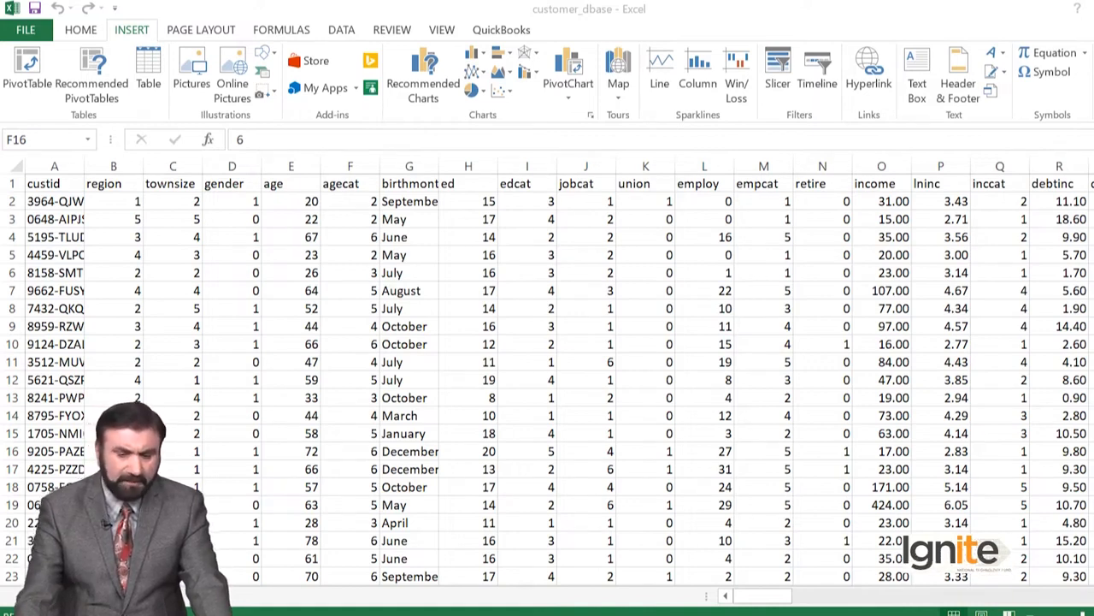
- Switch to the customer_dbase workbook and select the age data from its header down to row 21 (E1:E21)
{"action": "key", "text": "alt+Tab"}
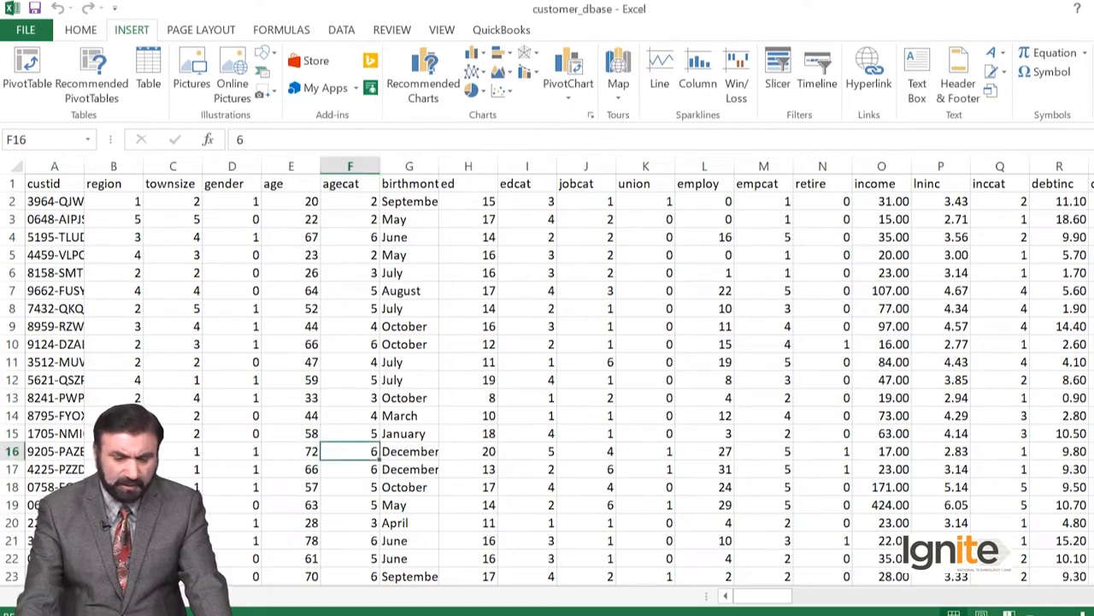
{"action": "left_click_drag", "start_coordinate": [291, 184], "coordinate": [290, 540]}
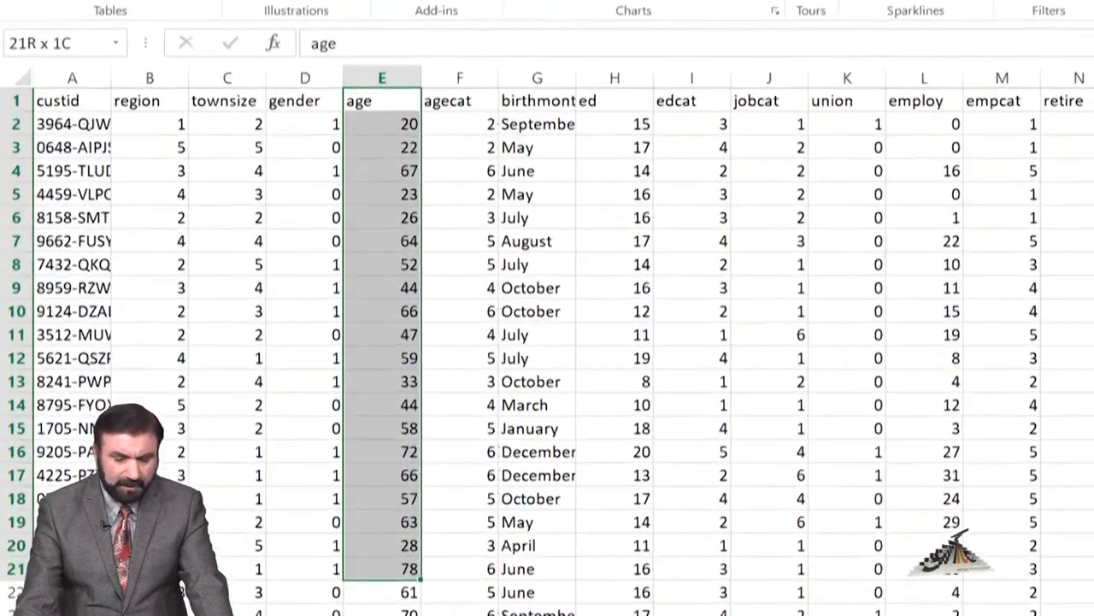
{"action": "left_click_drag", "start_coordinate": [382, 568], "coordinate": [382, 569]}
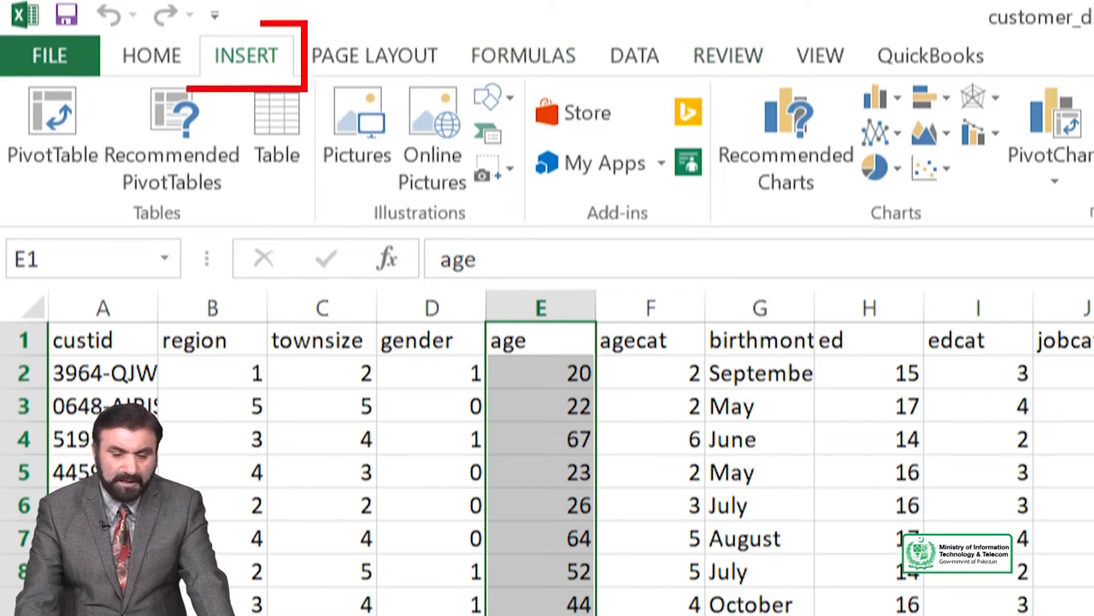
{"action": "left_click", "coordinate": [375, 55]}
{"action": "left_click", "coordinate": [523, 55]}
{"action": "left_click", "coordinate": [634, 55]}
{"action": "left_click", "coordinate": [247, 55]}
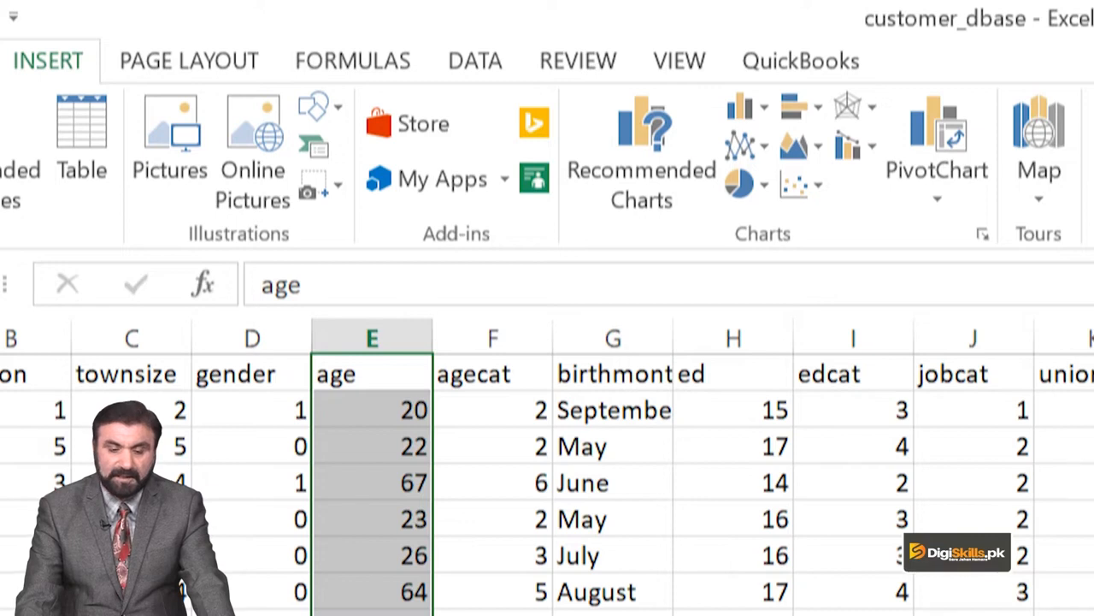
{"action": "left_click", "coordinate": [353, 61]}
{"action": "left_click", "coordinate": [475, 61]}
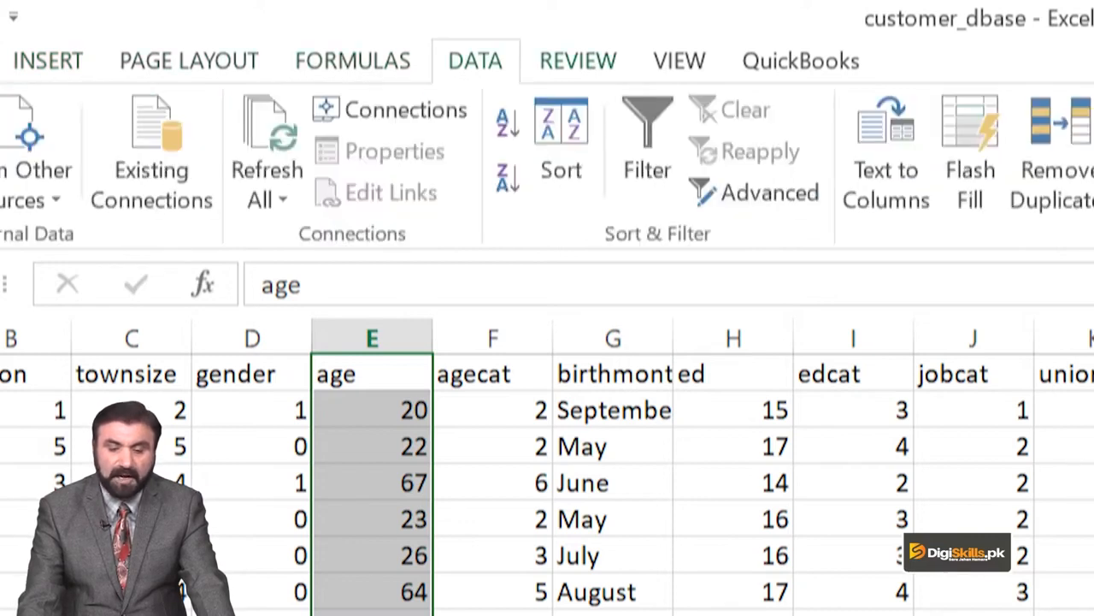
{"action": "left_click", "coordinate": [578, 61]}
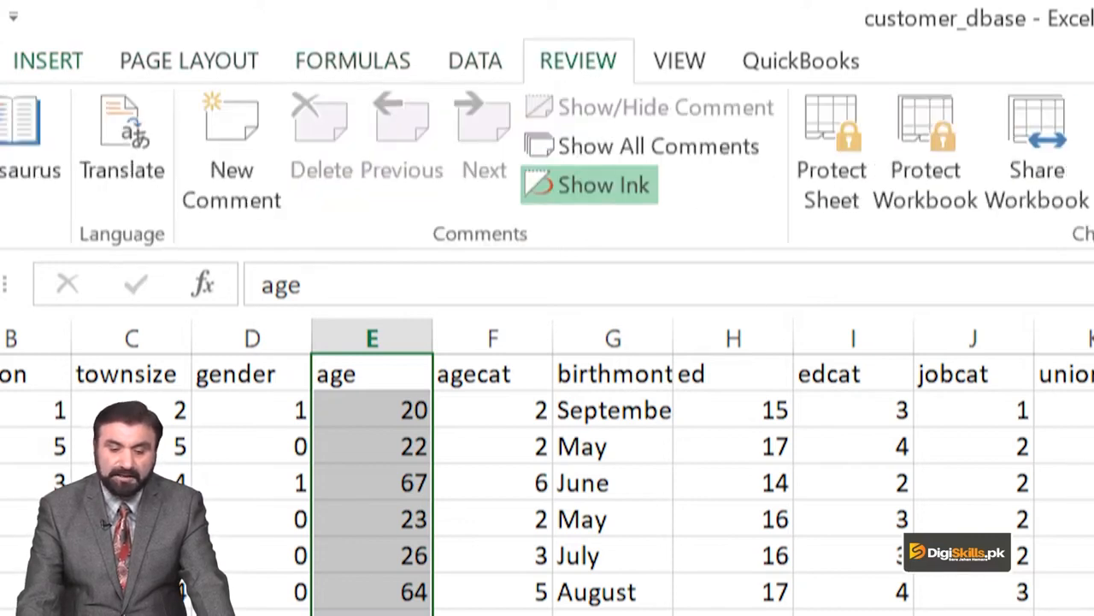
{"action": "left_click", "coordinate": [48, 61]}
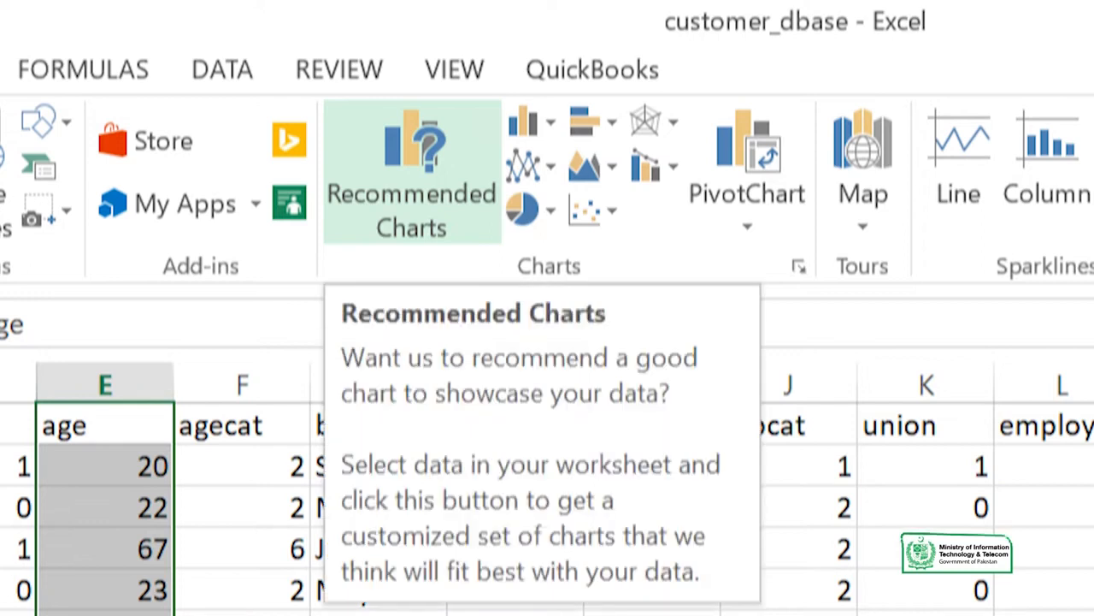
- Preview the recommended charts for the selected age data: clustered column, clustered bar, line, and scatter with straight lines and markers
{"action": "left_click", "coordinate": [411, 171]}
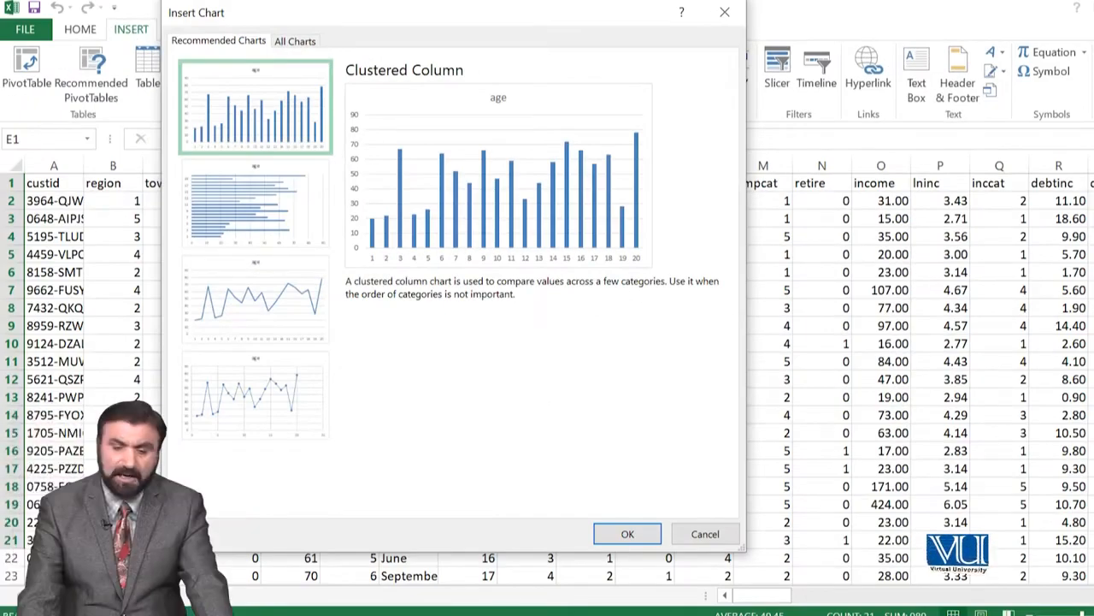
{"action": "left_click_drag", "start_coordinate": [415, 26], "coordinate": [552, 47]}
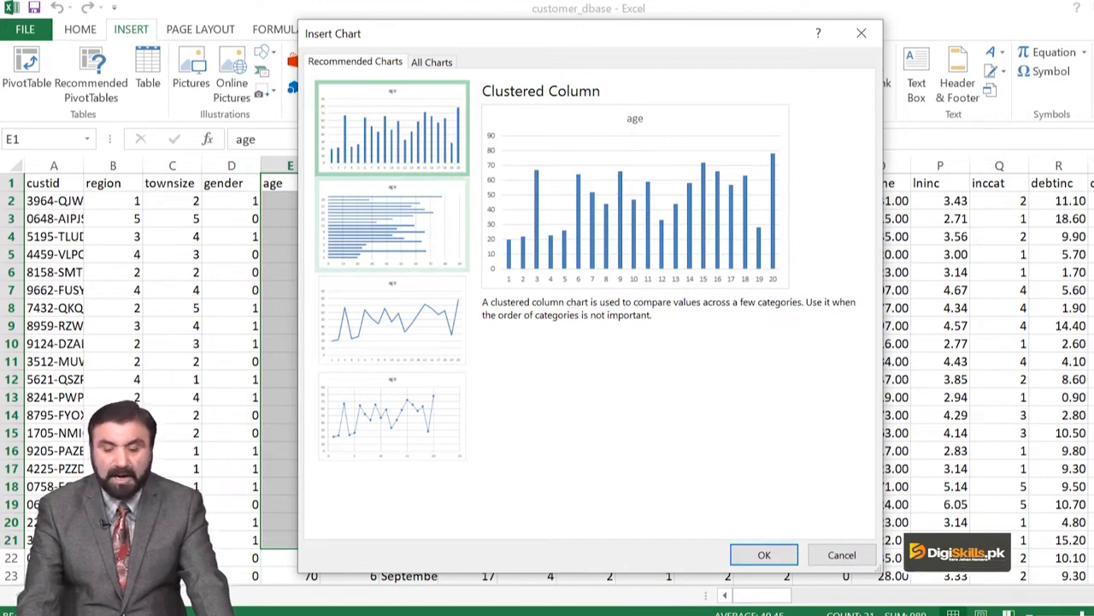
{"action": "left_click", "coordinate": [392, 224]}
{"action": "left_click", "coordinate": [392, 128]}
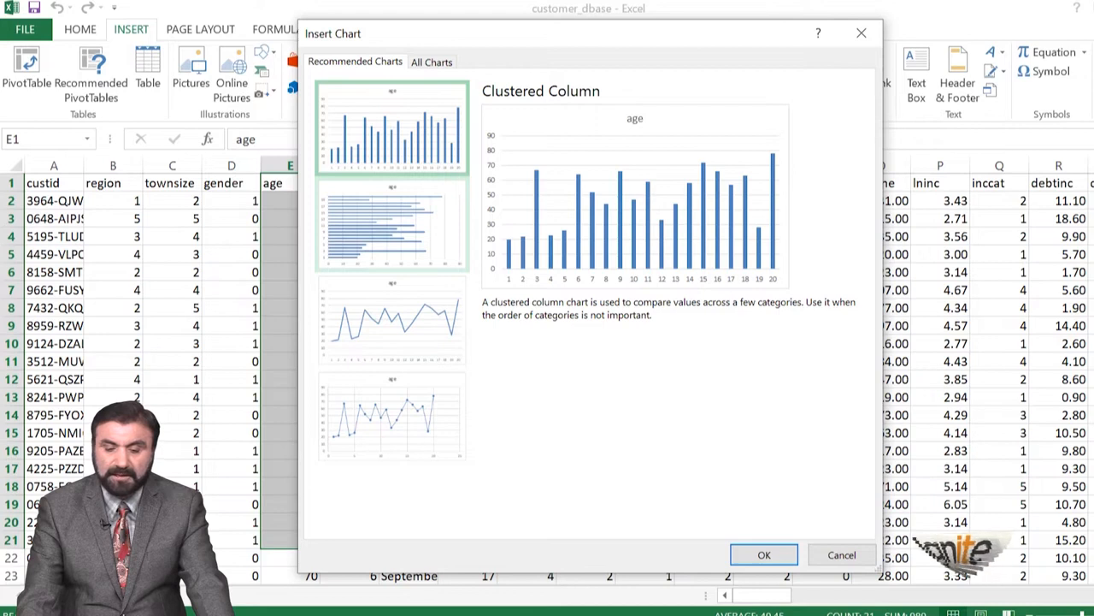
{"action": "left_click", "coordinate": [392, 224]}
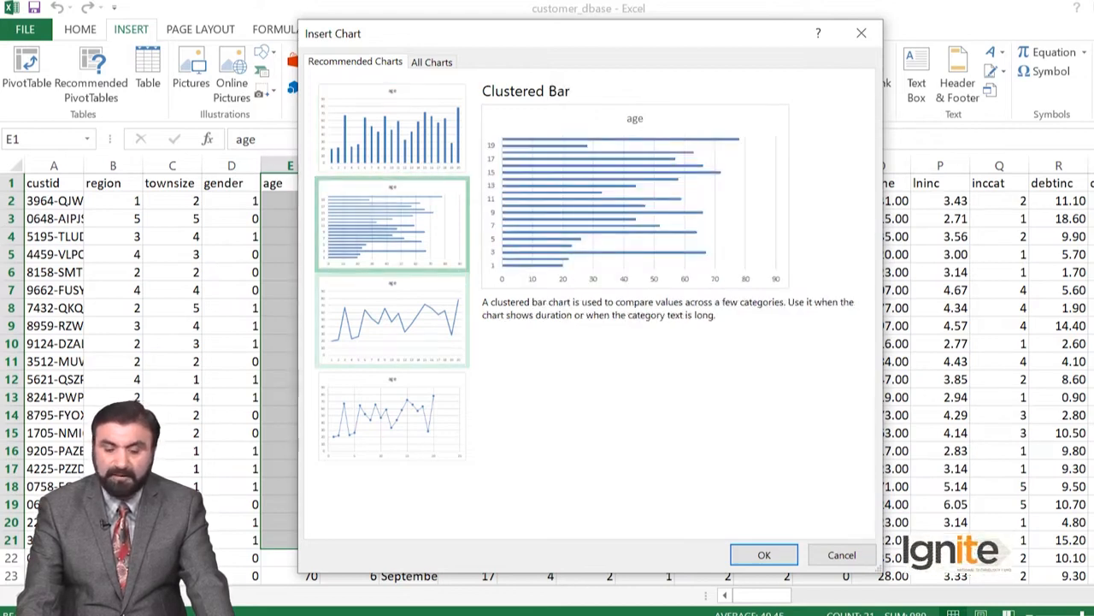
{"action": "left_click", "coordinate": [392, 320]}
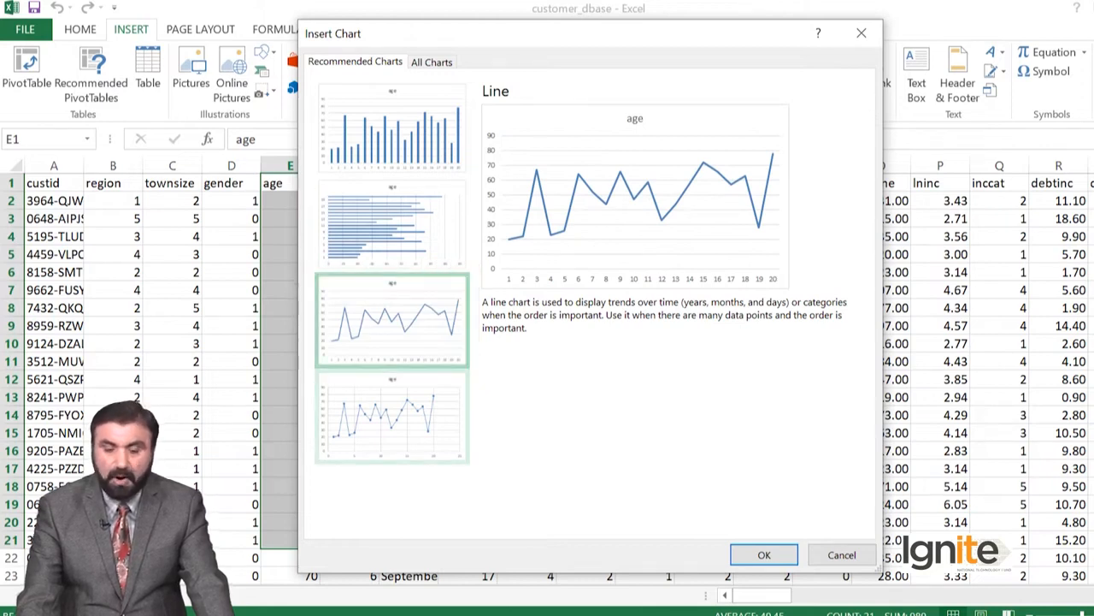
{"action": "left_click", "coordinate": [393, 418]}
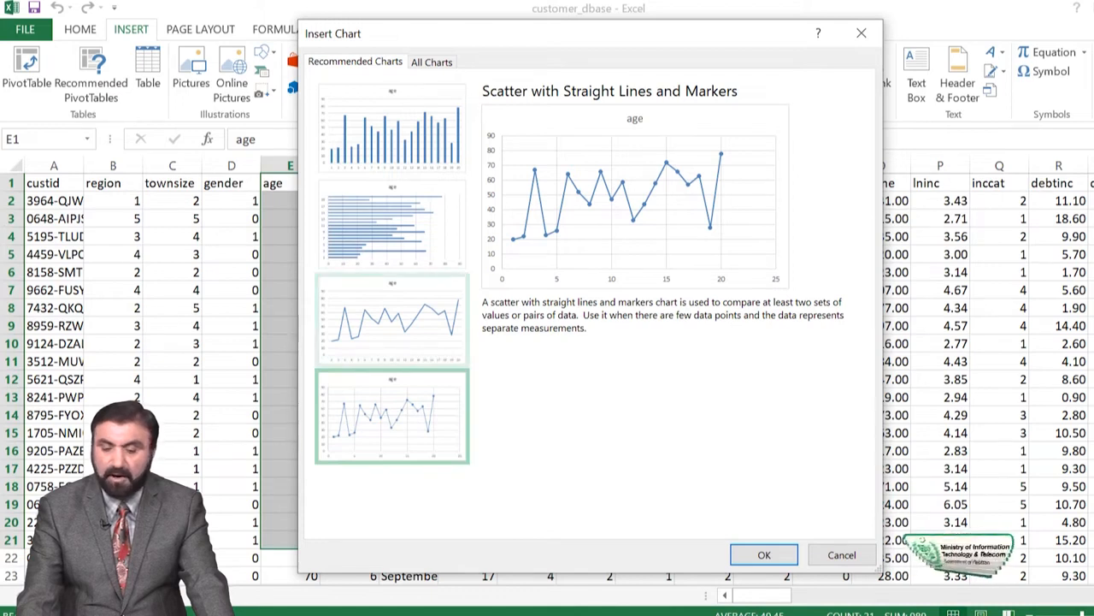
{"action": "left_click", "coordinate": [393, 321]}
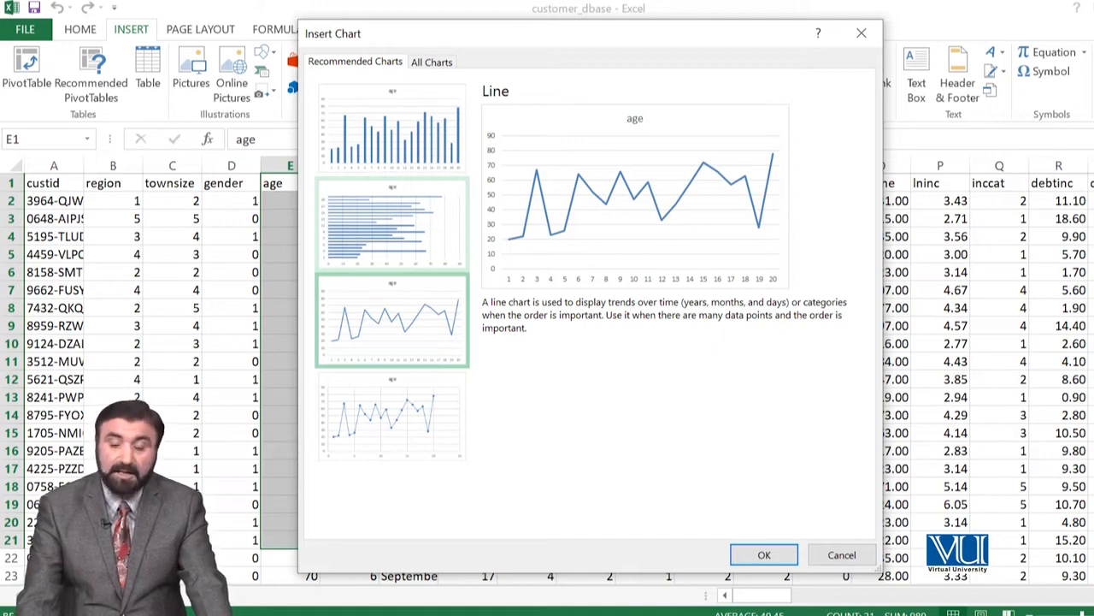
{"action": "left_click", "coordinate": [392, 128]}
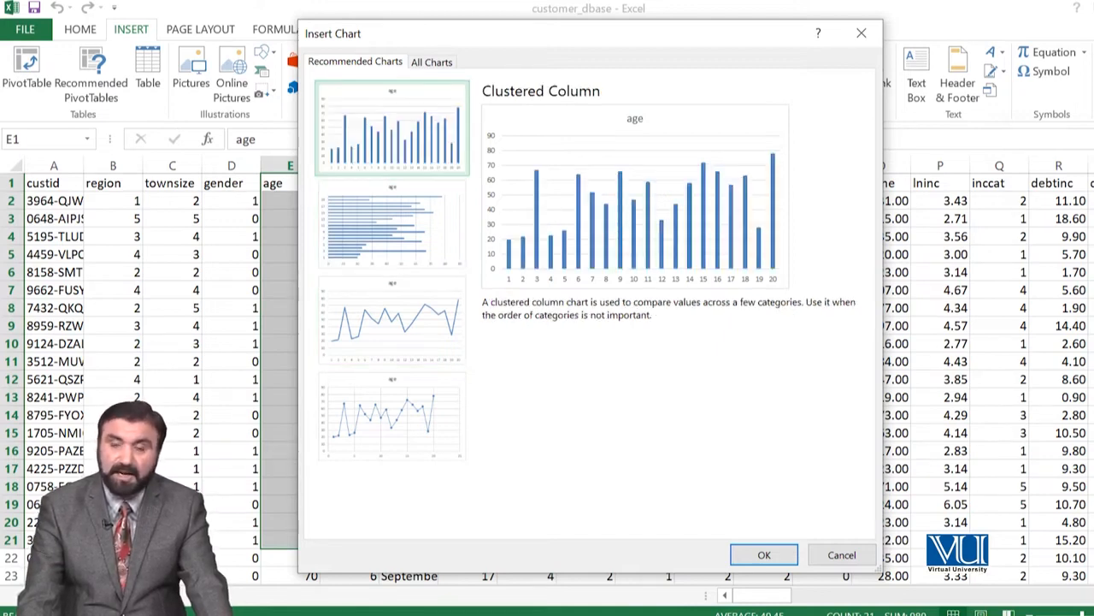
{"action": "left_click", "coordinate": [393, 320]}
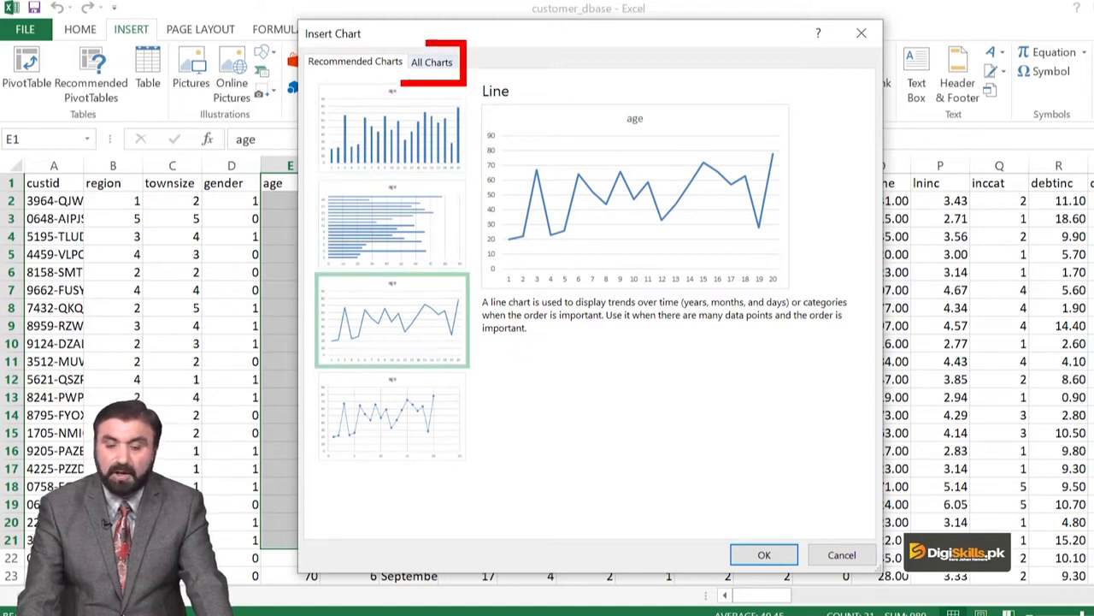
- Browse all chart types for the age data, including column, line, pie, bar, area, scatter and surface, and close without inserting one
{"action": "left_click", "coordinate": [432, 61]}
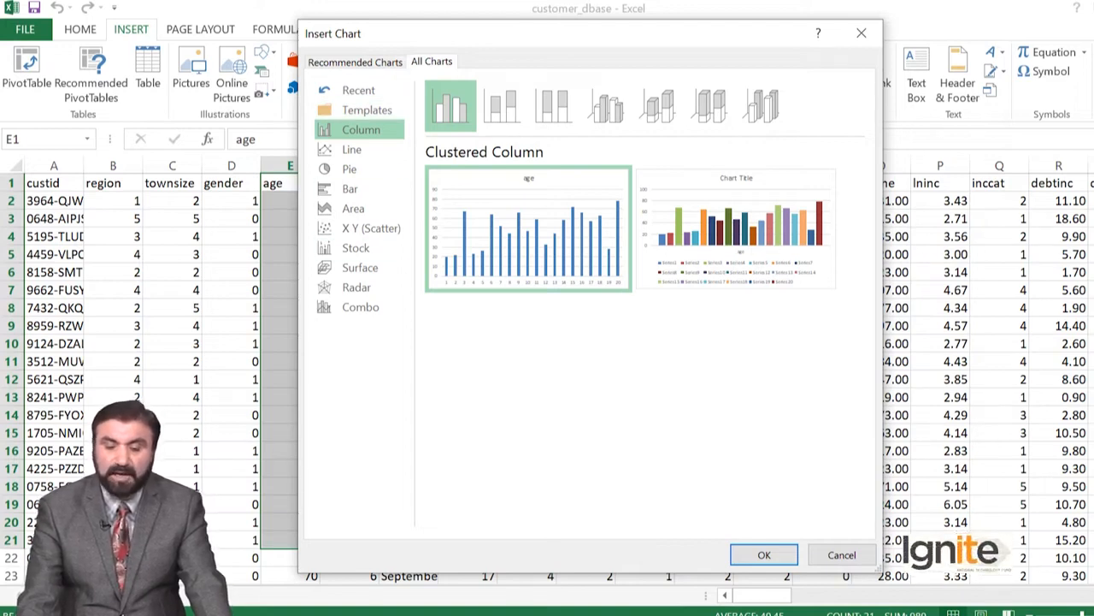
{"action": "left_click", "coordinate": [366, 111]}
{"action": "left_click", "coordinate": [359, 91]}
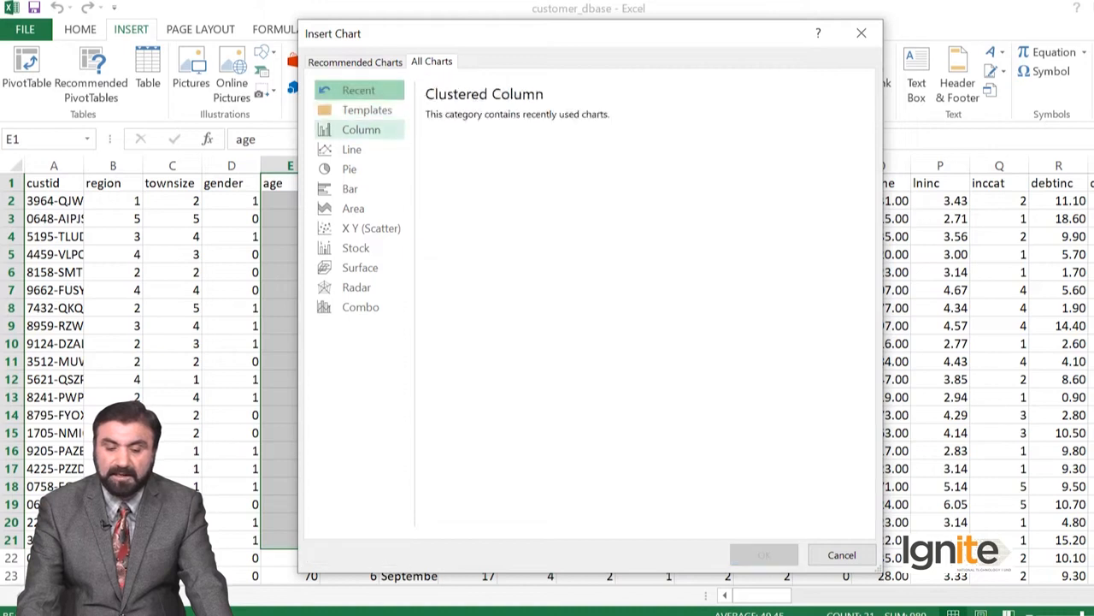
{"action": "left_click", "coordinate": [361, 129]}
{"action": "left_click", "coordinate": [352, 149]}
{"action": "left_click", "coordinate": [348, 168]}
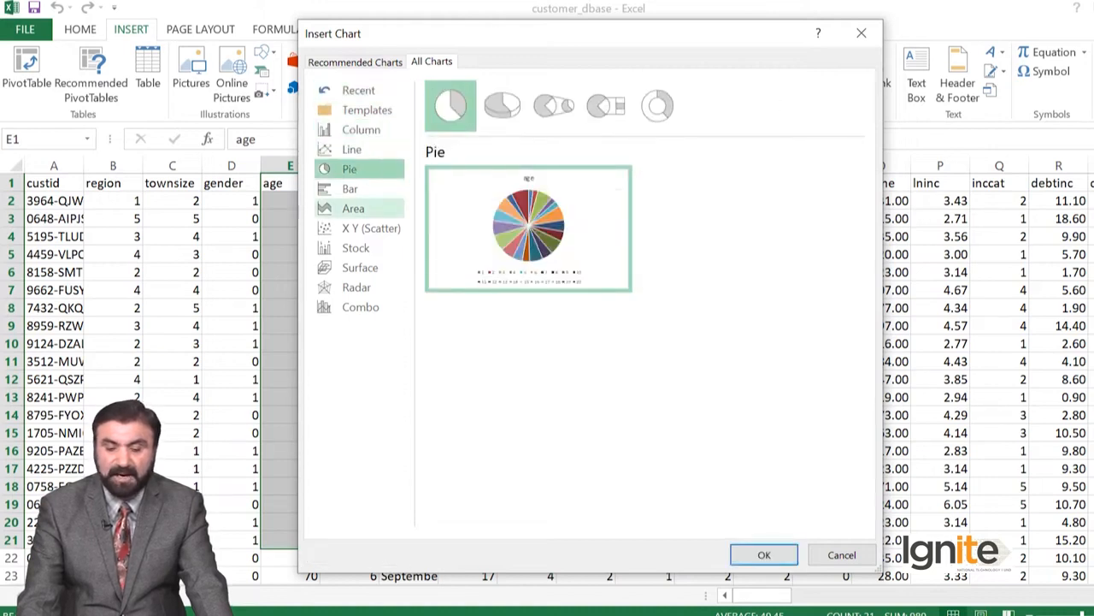
{"action": "left_click", "coordinate": [353, 209]}
{"action": "left_click", "coordinate": [356, 248]}
{"action": "left_click", "coordinate": [360, 267]}
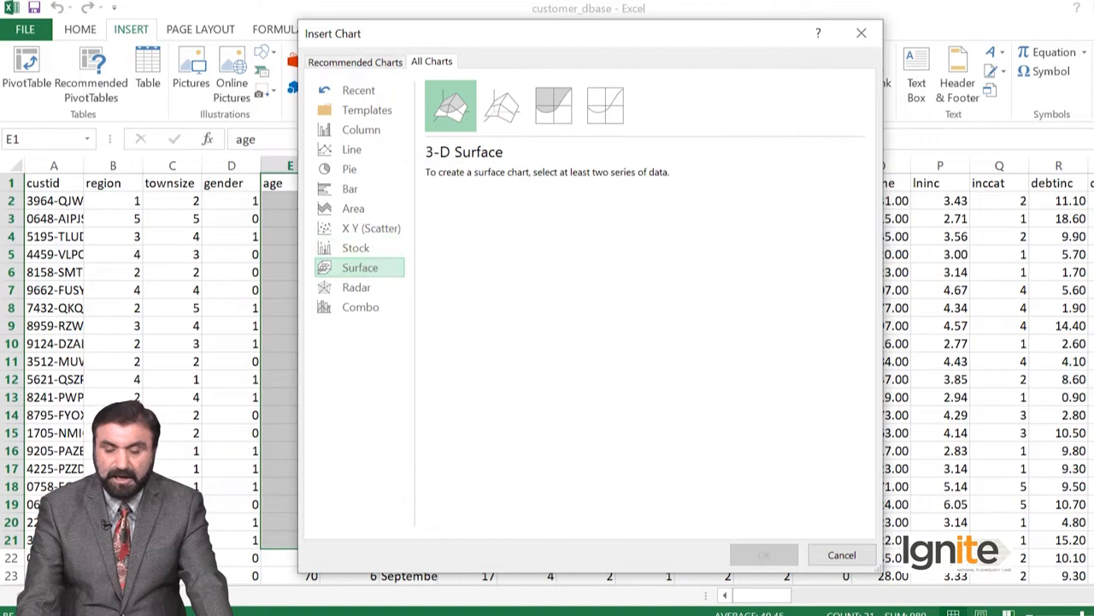
{"action": "left_click", "coordinate": [371, 228]}
{"action": "left_click", "coordinate": [354, 209]}
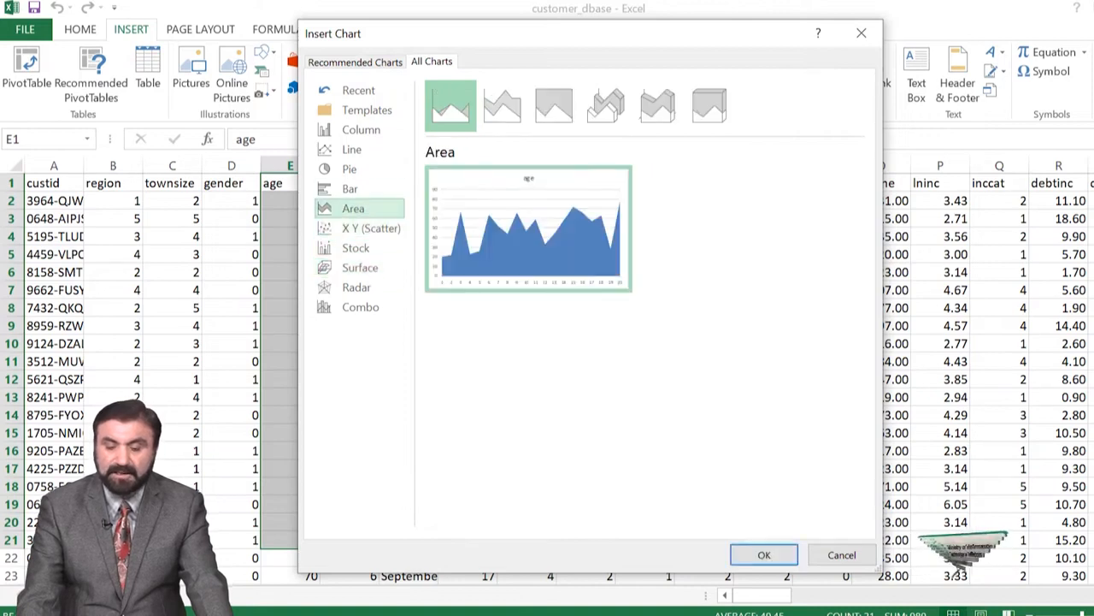
{"action": "left_click", "coordinate": [350, 189]}
{"action": "left_click", "coordinate": [349, 170]}
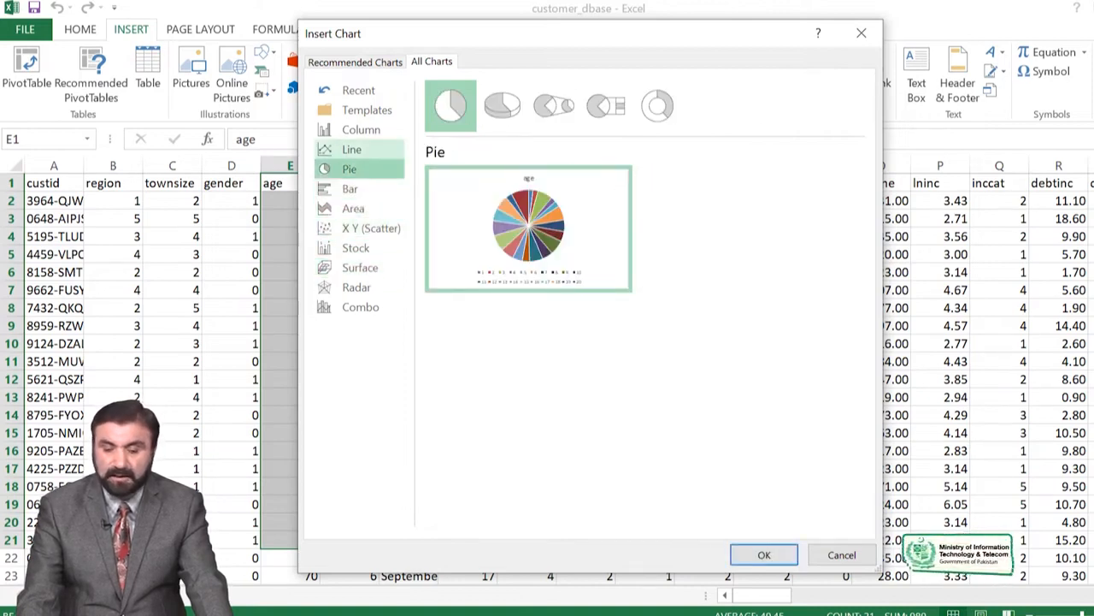
{"action": "left_click", "coordinate": [351, 149]}
{"action": "left_click", "coordinate": [361, 130]}
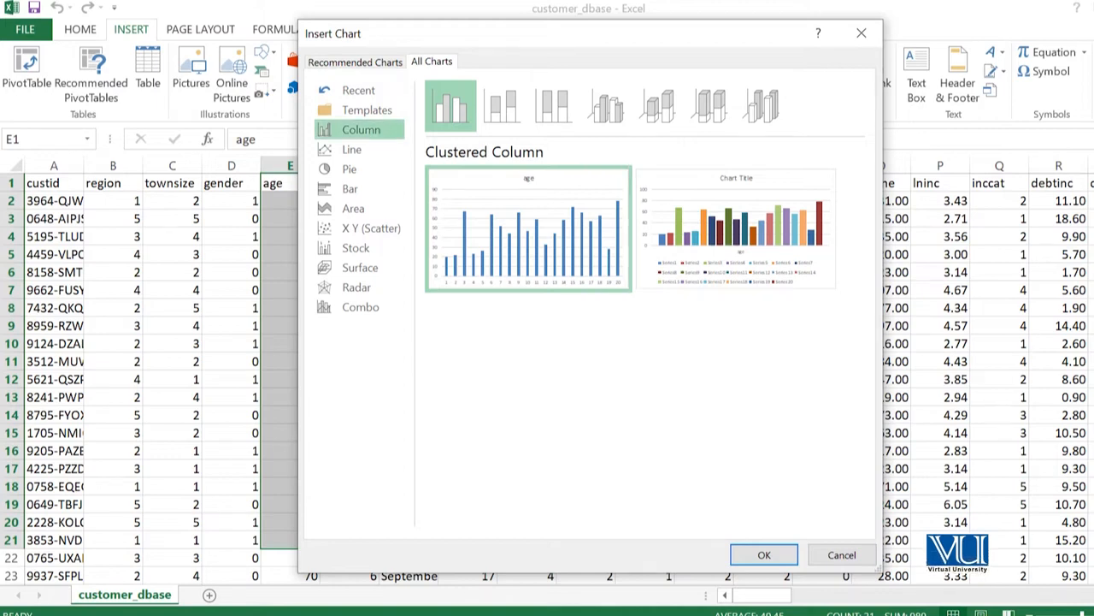
{"action": "left_click", "coordinate": [841, 554]}
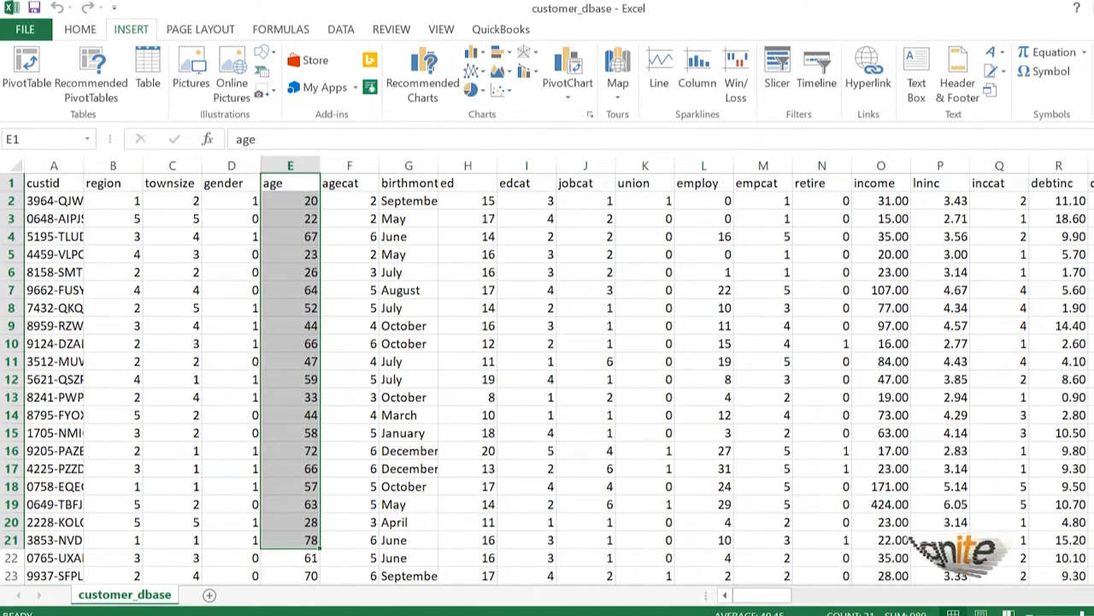
- Select the gender and age data together in D1:E21, and after that only the age data in E1:E20
{"action": "left_click", "coordinate": [350, 237]}
{"action": "left_click", "coordinate": [231, 183]}
{"action": "left_click_drag", "start_coordinate": [274, 193], "coordinate": [291, 541]}
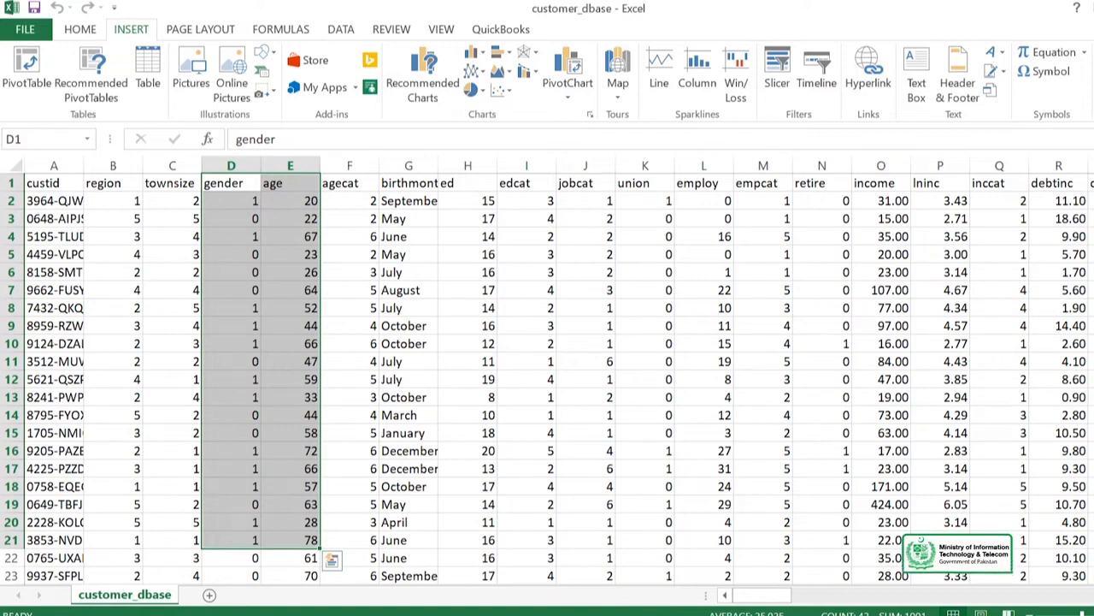
{"action": "left_click_drag", "start_coordinate": [291, 183], "coordinate": [290, 521]}
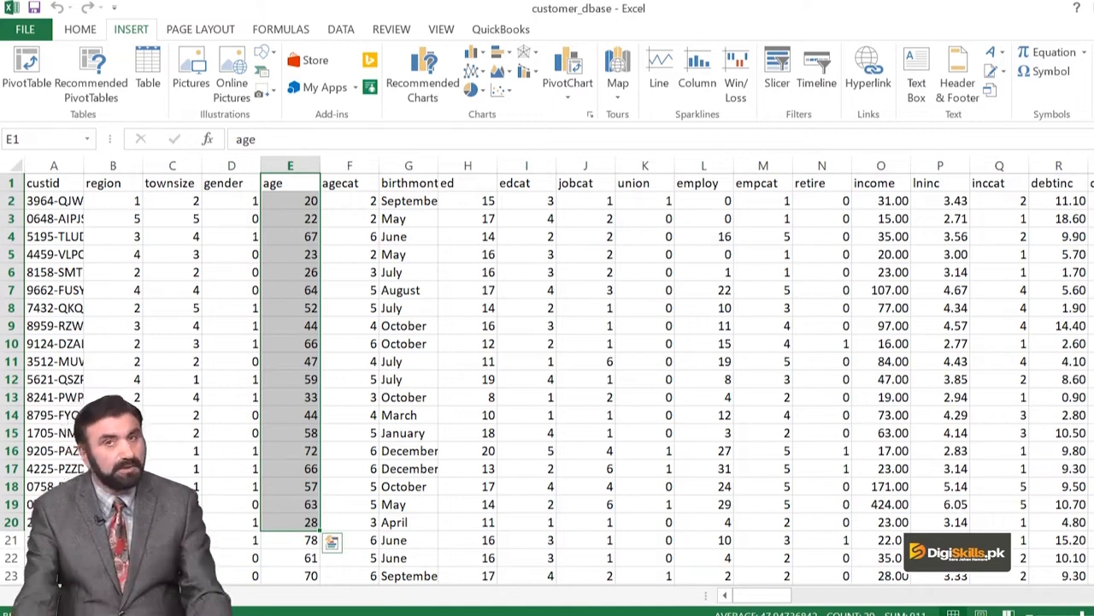
{"action": "left_click", "coordinate": [423, 75]}
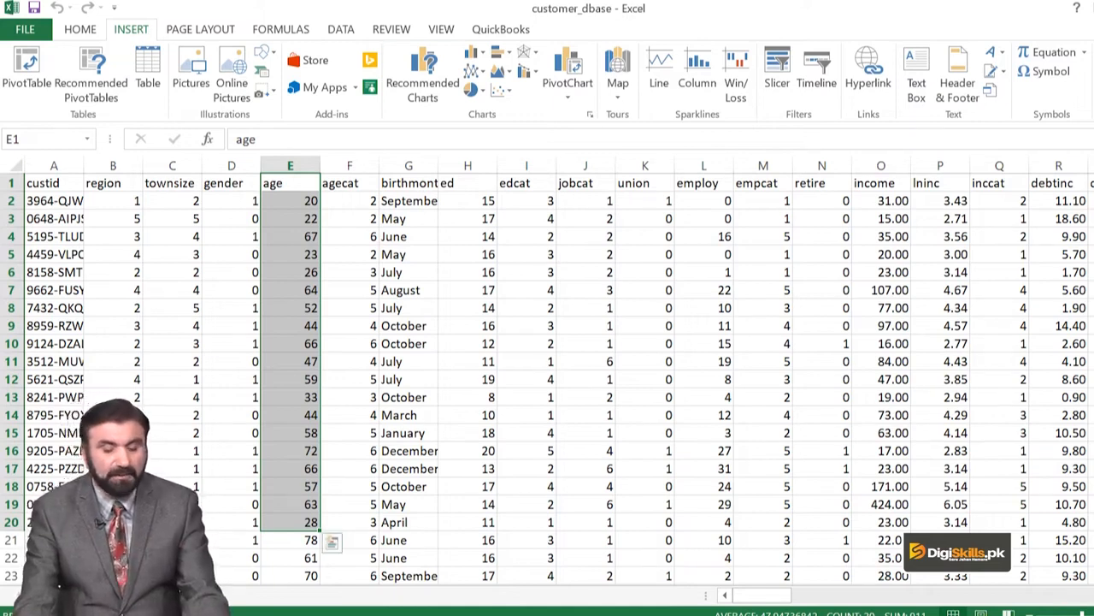
- Add a new worksheet to the workbook and enter the heading "Age" in cell D3
{"action": "left_click", "coordinate": [206, 595]}
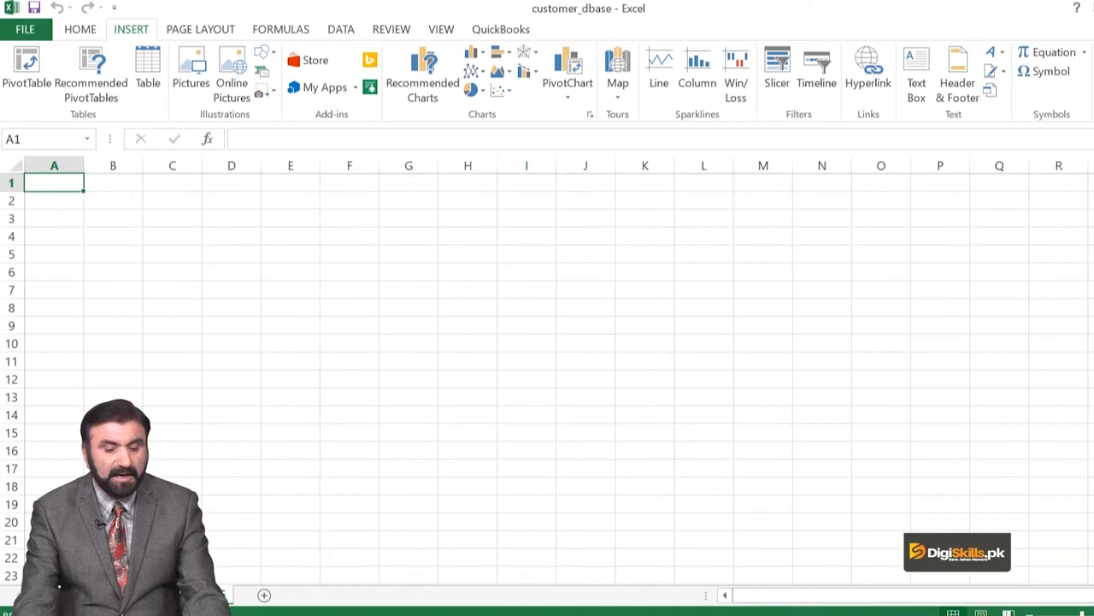
{"action": "left_click", "coordinate": [230, 218]}
{"action": "type", "text": "Age"}
{"action": "key", "text": "Return"}
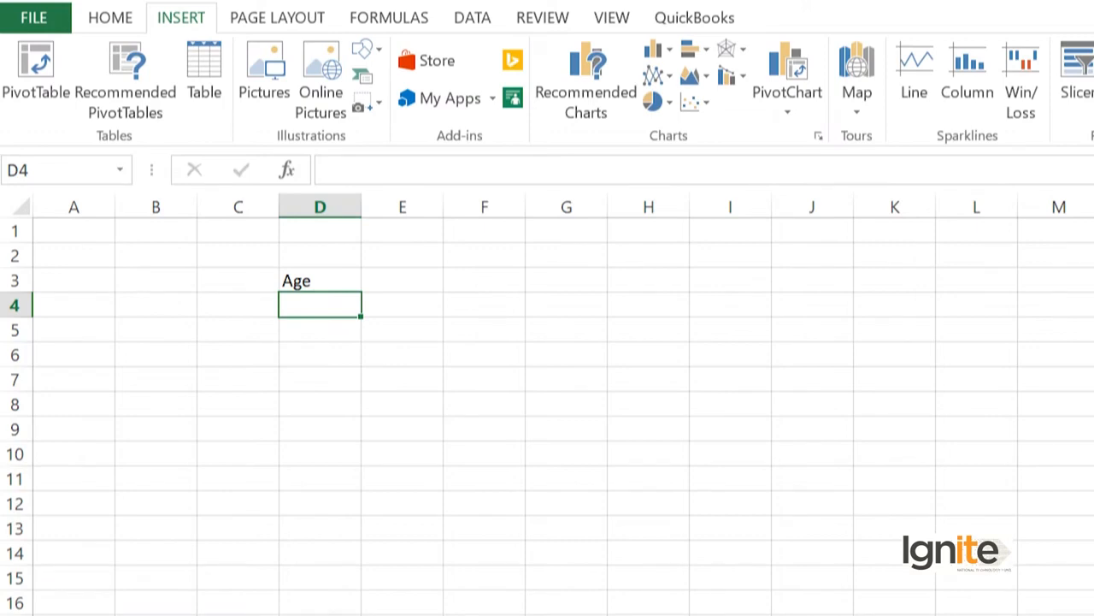
- Enter the first age range below the heading, with 0 in D4 and 10 in E4
{"action": "type", "text": "0"}
{"action": "key", "text": "Tab"}
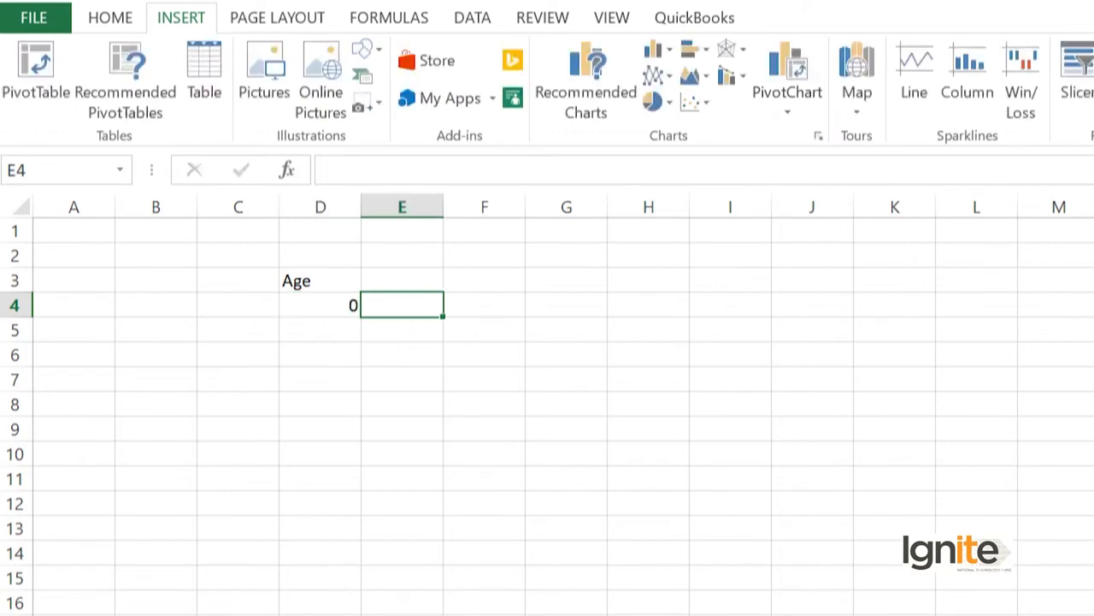
{"action": "type", "text": "10"}
{"action": "key", "text": "Down"}
{"action": "key", "text": "Left"}
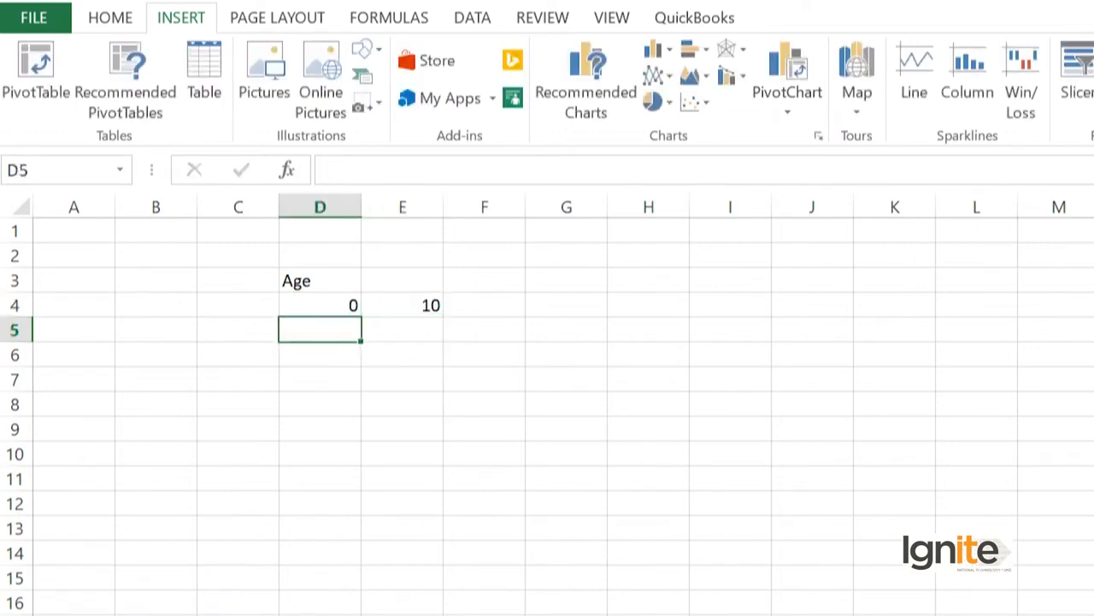
- Enter the second age range in the following row, with 11 in D5 and 25 in E5
{"action": "type", "text": "11"}
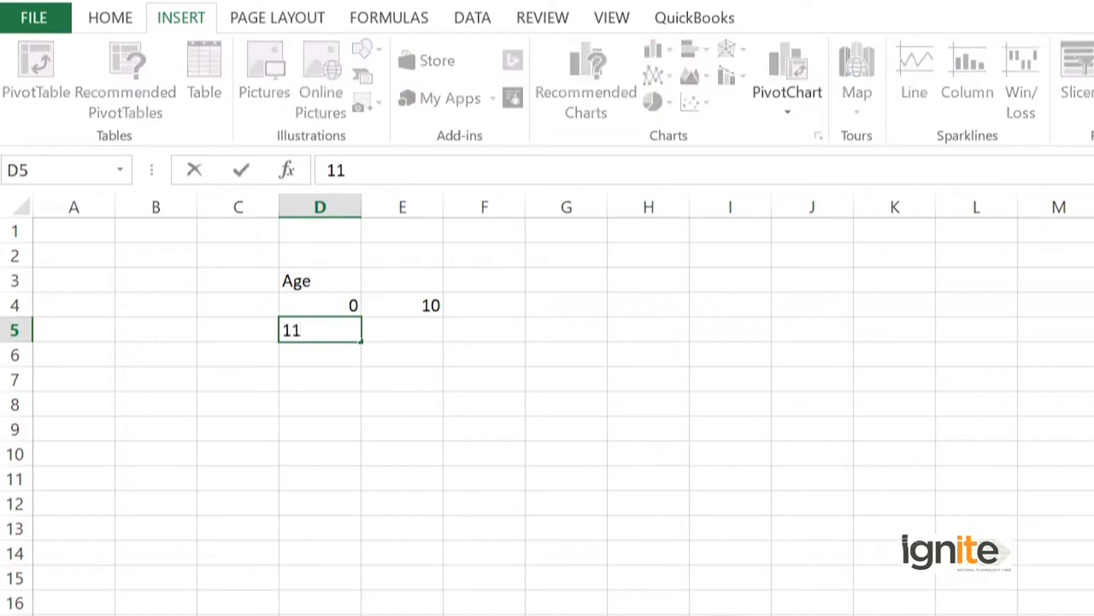
{"action": "key", "text": "Right"}
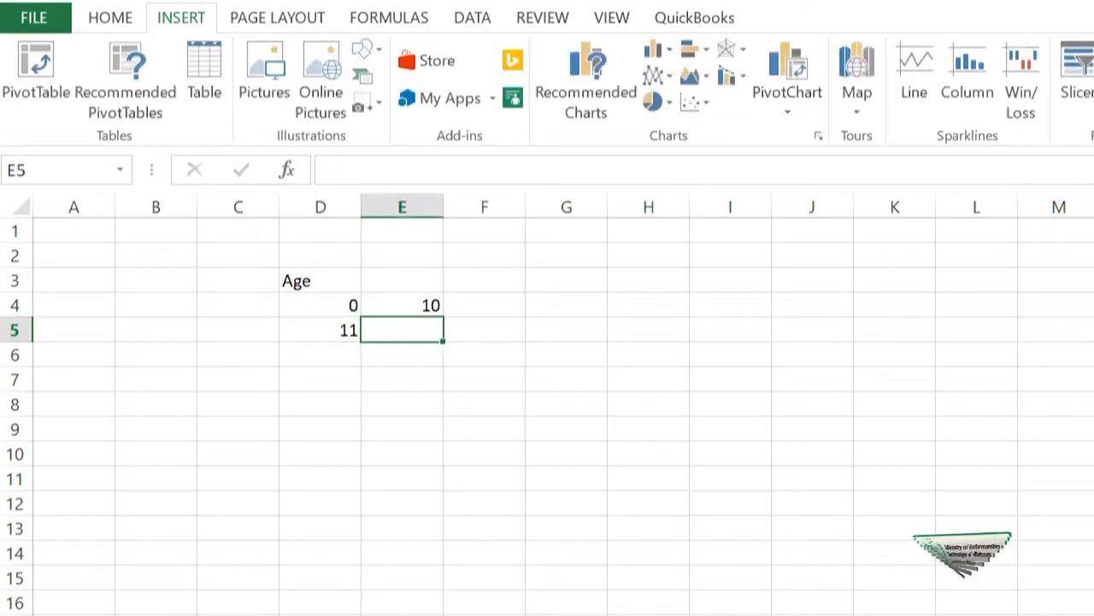
{"action": "type", "text": "25"}
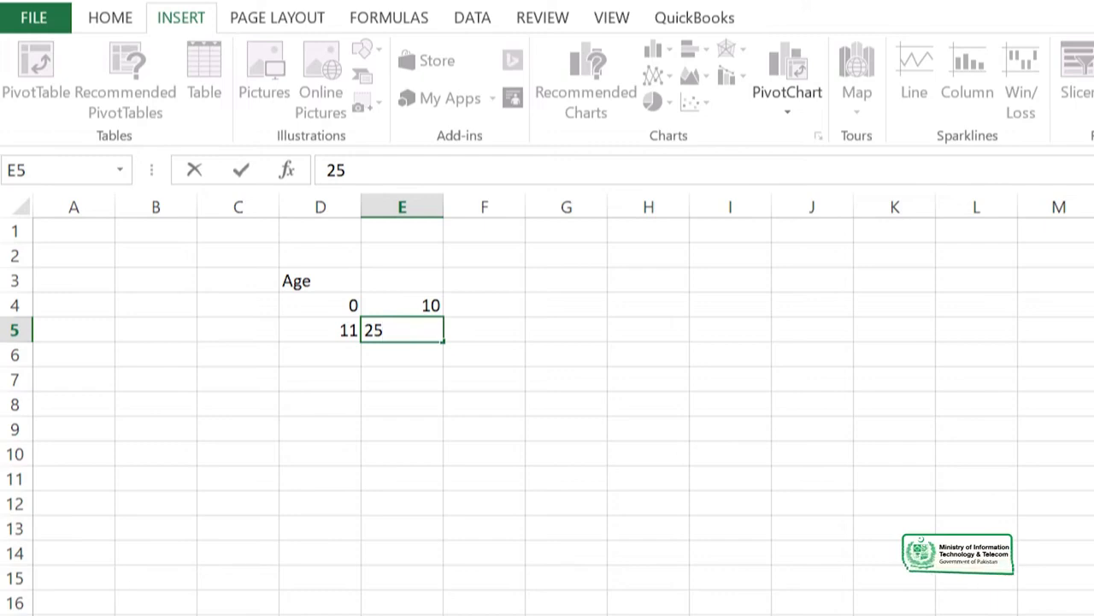
{"action": "key", "text": "Return"}
{"action": "key", "text": "Left"}
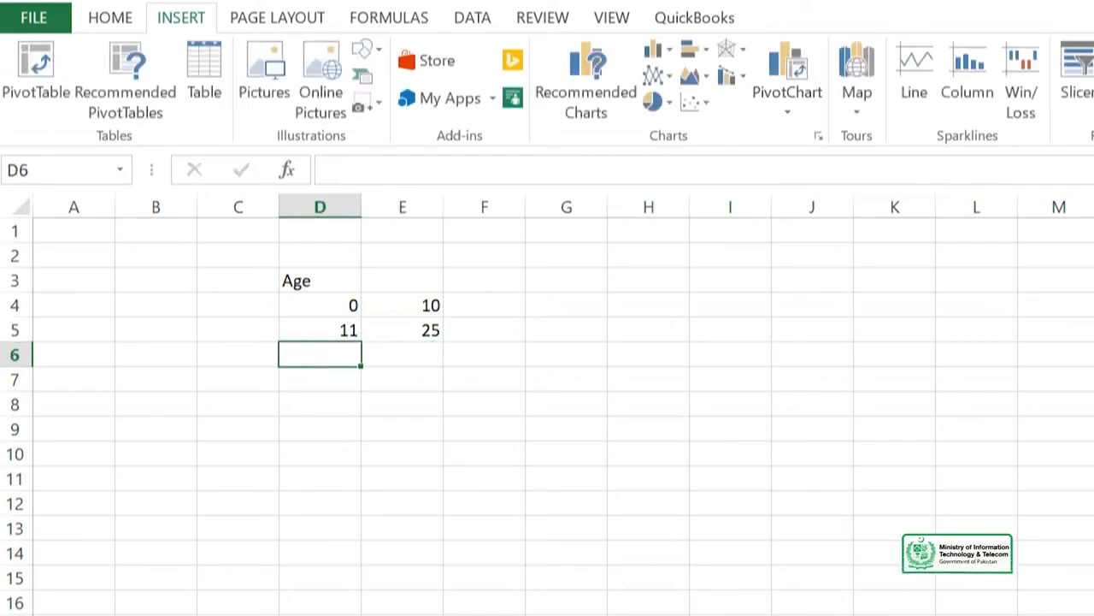
- Enter the third age range in the row below, with 26 in D6 and 100 in E6
{"action": "type", "text": "26"}
{"action": "key", "text": "Tab"}
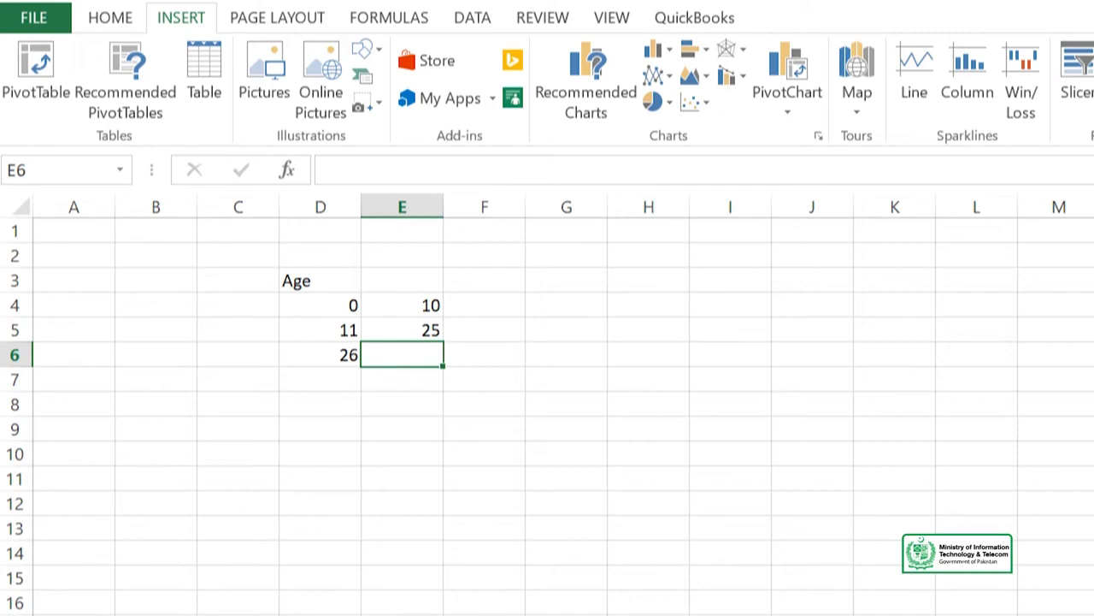
{"action": "type", "text": "100"}
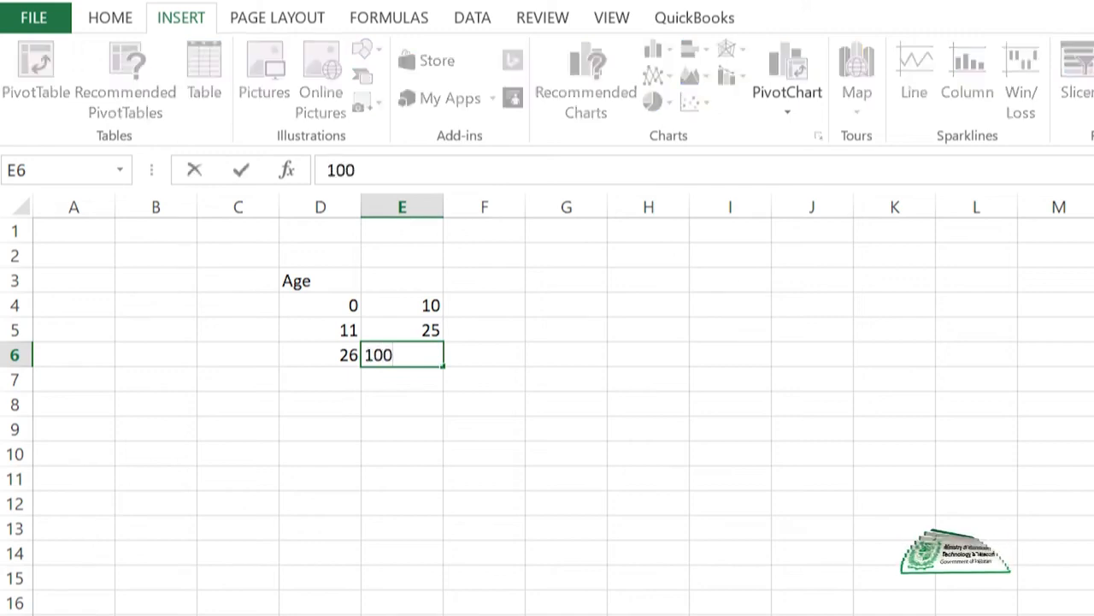
{"action": "key", "text": "Return"}
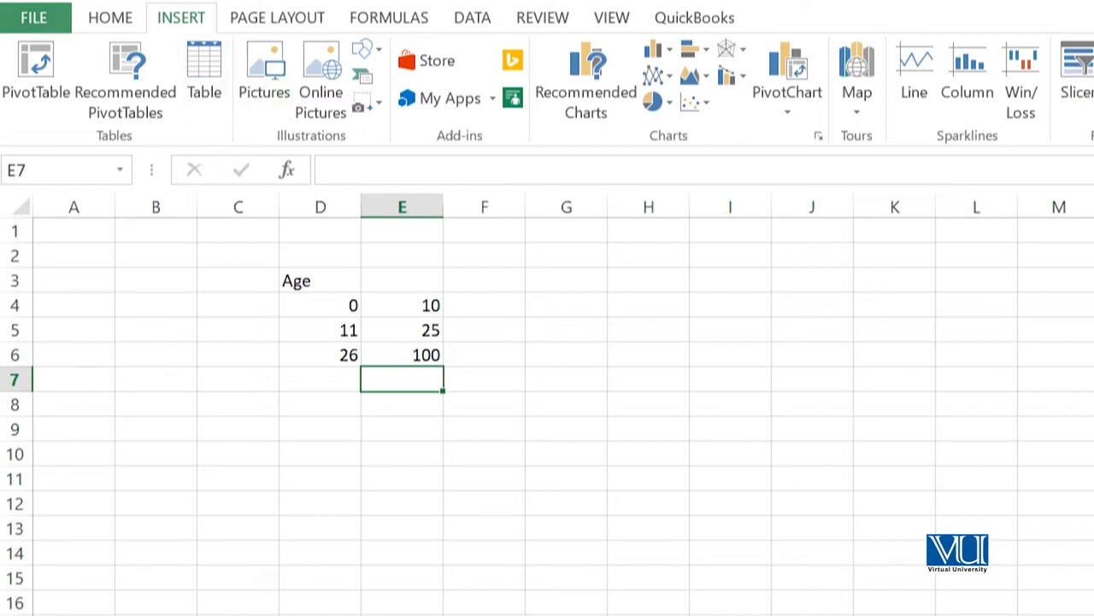
- Start the Histogram tool of Data Analysis and set its input range to customer_dbase!e1:e5001
{"action": "left_click", "coordinate": [473, 17]}
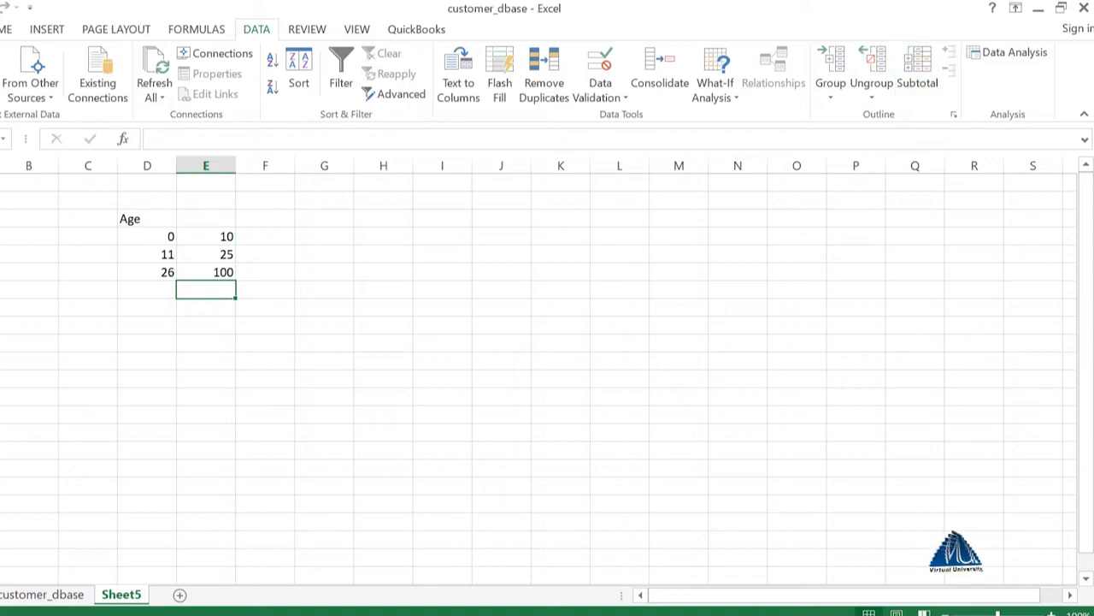
{"action": "left_click", "coordinate": [1013, 52]}
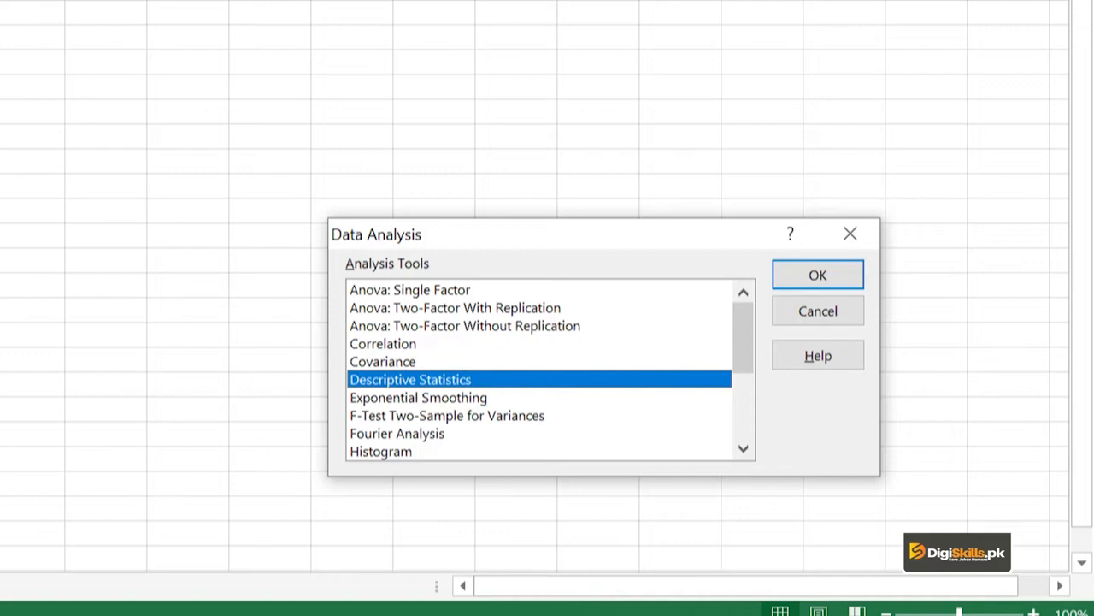
{"action": "left_click", "coordinate": [381, 451]}
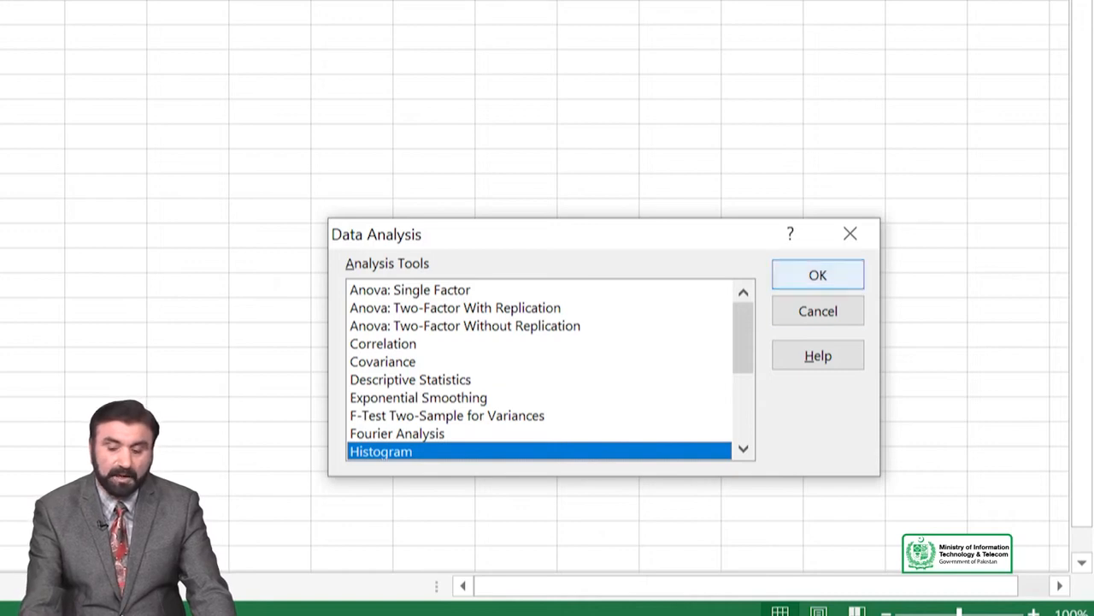
{"action": "key", "text": "Return"}
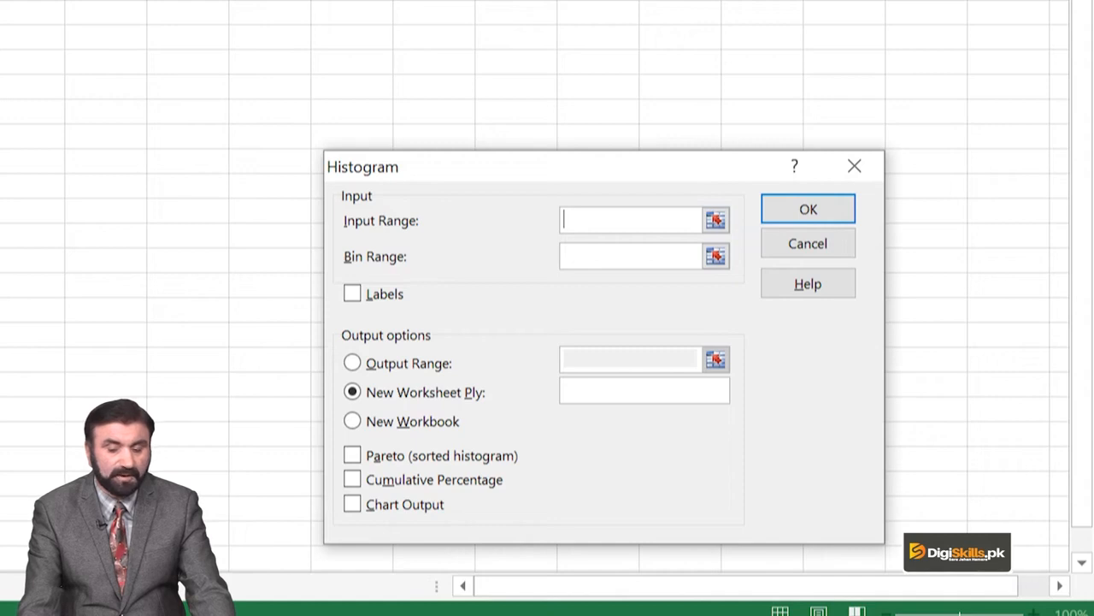
{"action": "left_click", "coordinate": [715, 220]}
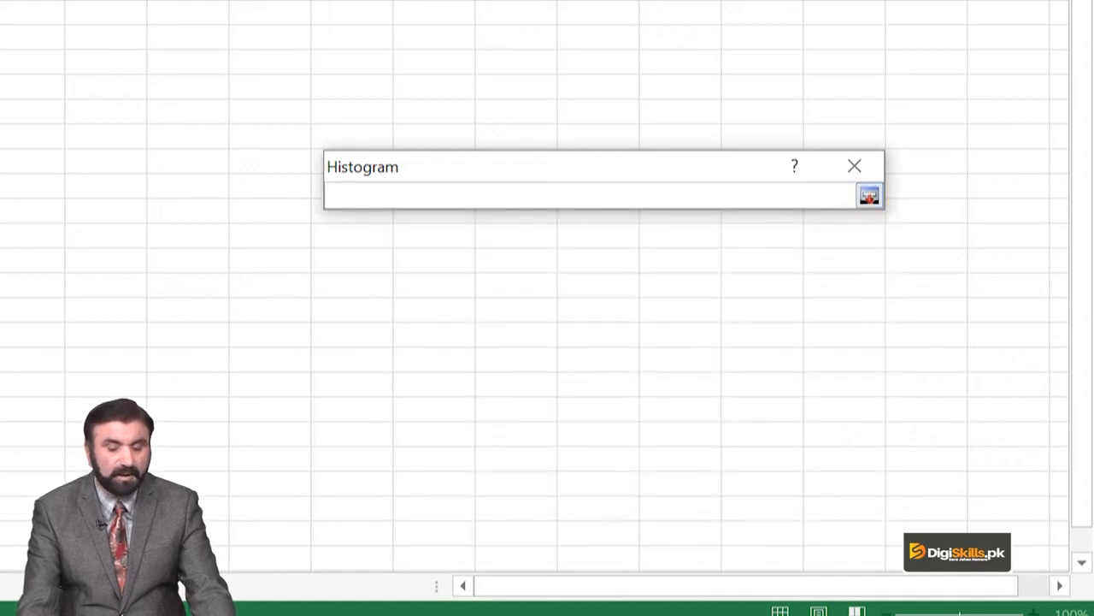
{"action": "key", "text": "ctrl+Page_Up"}
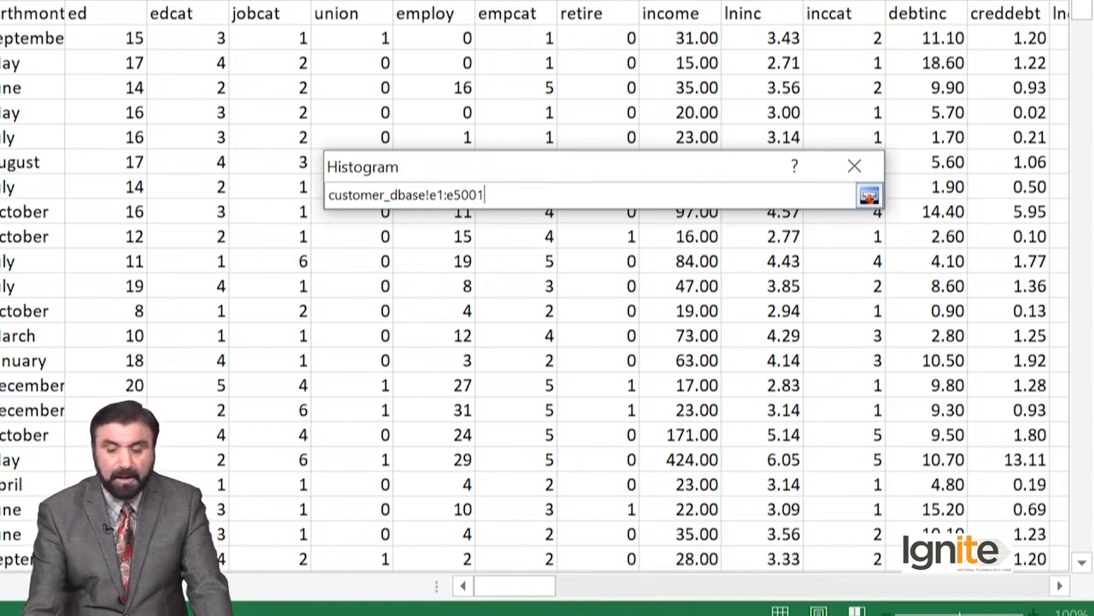
{"action": "key", "text": "Return"}
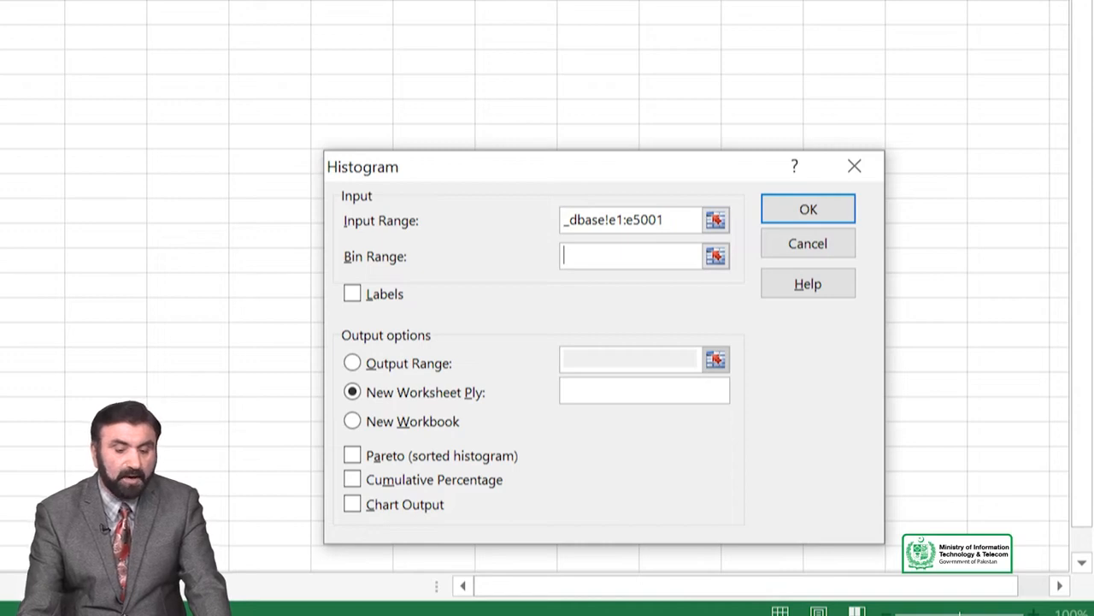
- Set the bin range to $E$3:$E$6, enable Labels, Chart Output and Pareto, and generate the histogram on a new worksheet
{"action": "left_click_drag", "start_coordinate": [2, 12], "coordinate": [2, 62]}
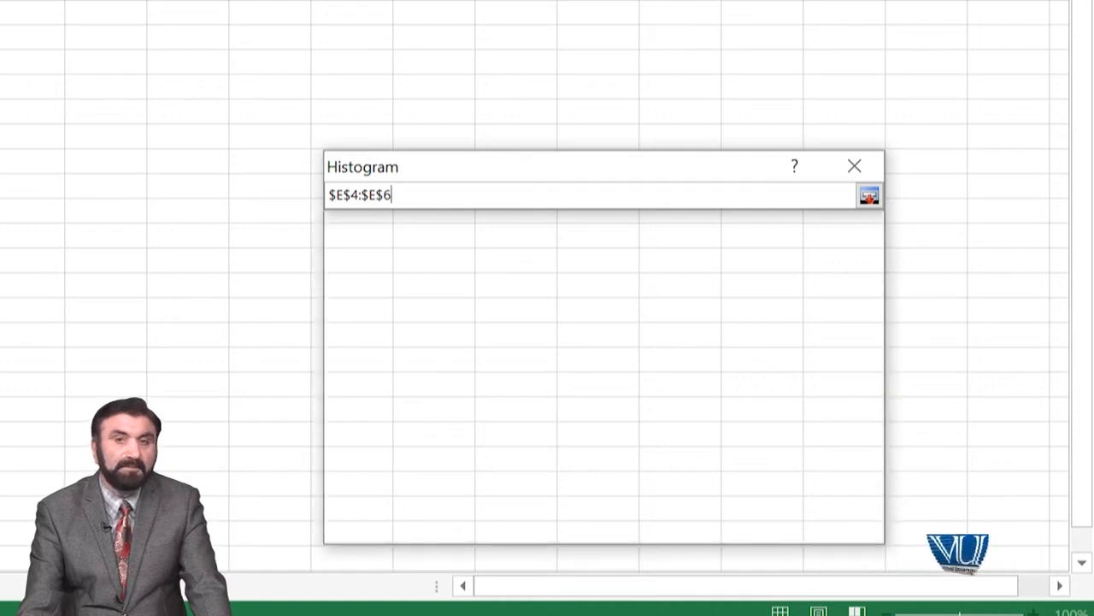
{"action": "left_click_drag", "start_coordinate": [1, 2], "coordinate": [1, 61]}
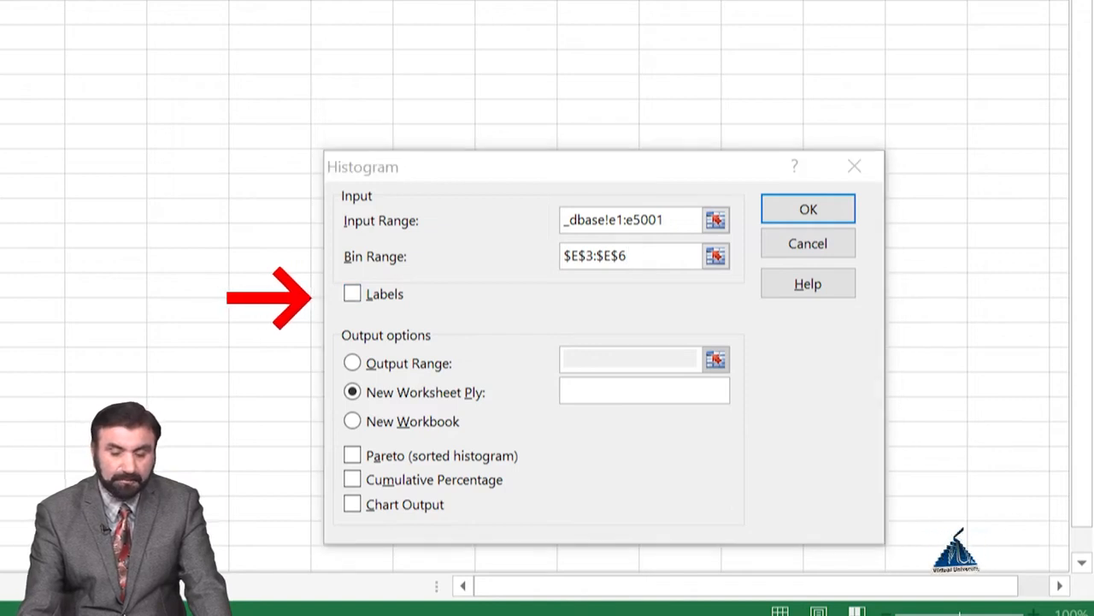
{"action": "left_click", "coordinate": [352, 294]}
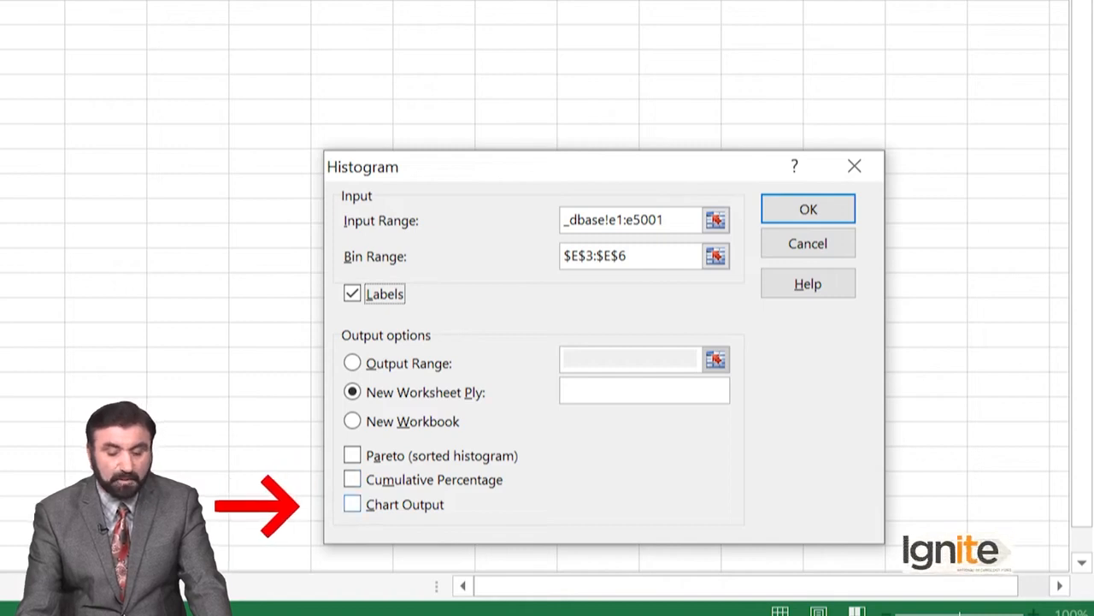
{"action": "left_click", "coordinate": [353, 504]}
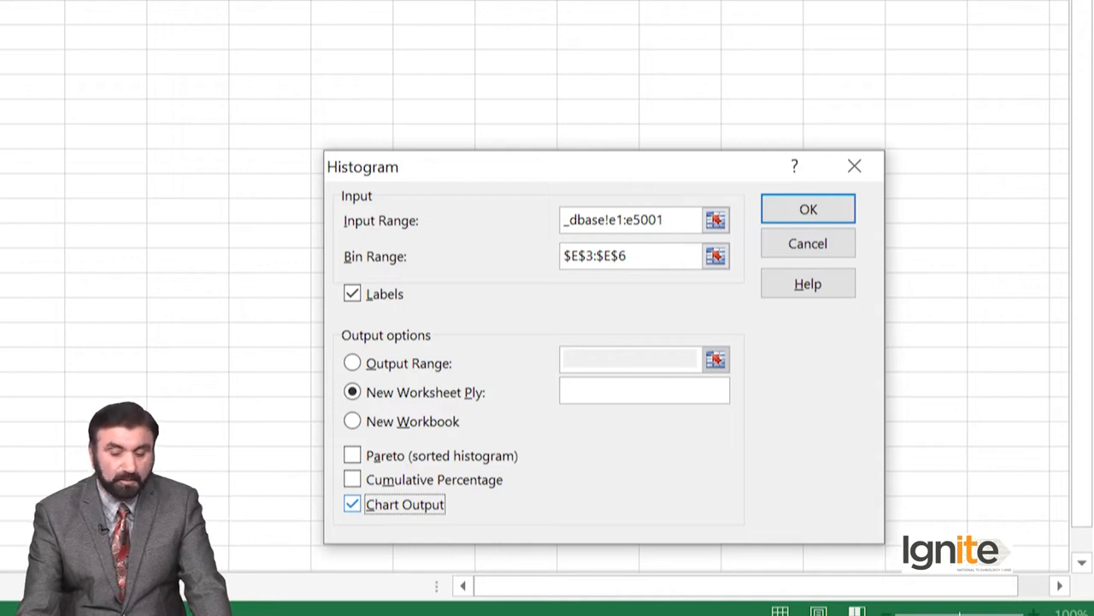
{"action": "left_click", "coordinate": [352, 455]}
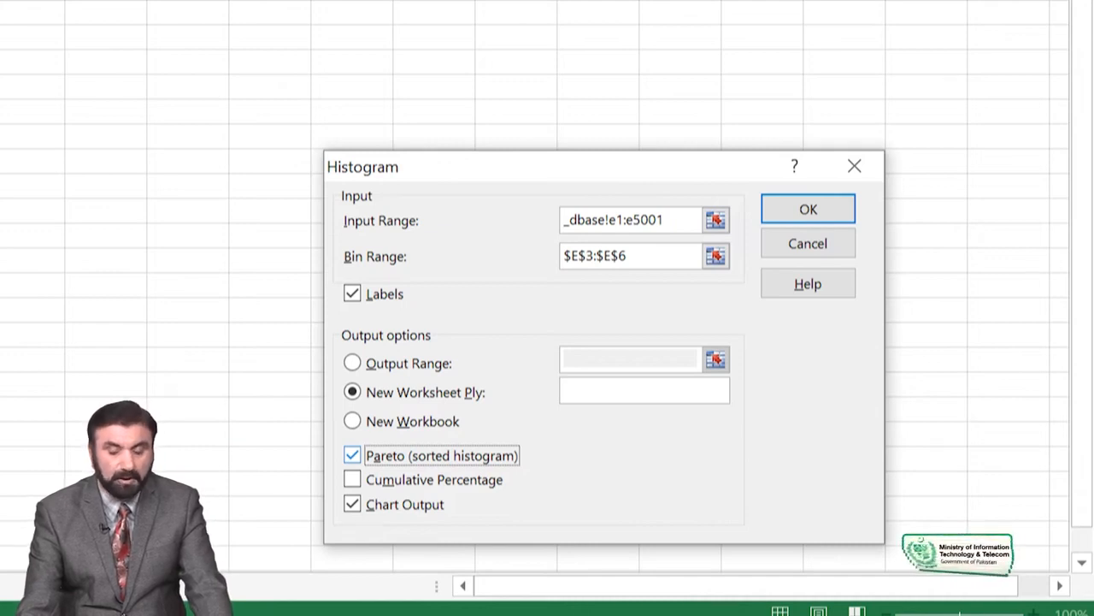
{"action": "key", "text": "Return"}
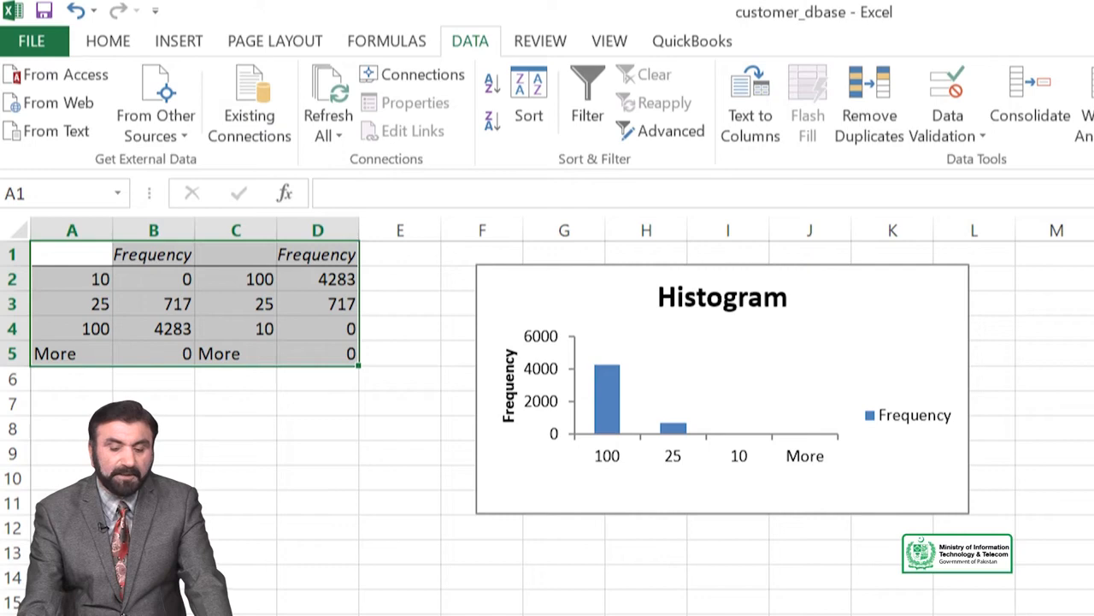
- Enlarge the histogram chart and place it beside the frequency table, spanning about columns G to M and rows 2 to 21
{"action": "left_click_drag", "start_coordinate": [889, 342], "coordinate": [874, 364]}
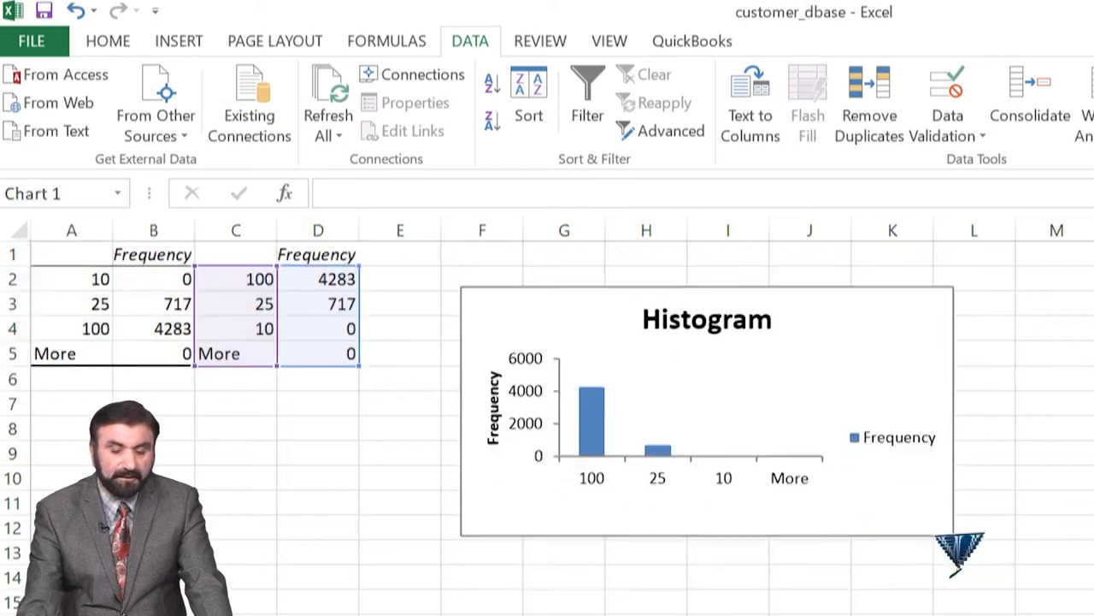
{"action": "left_click_drag", "start_coordinate": [707, 537], "coordinate": [513, 538]}
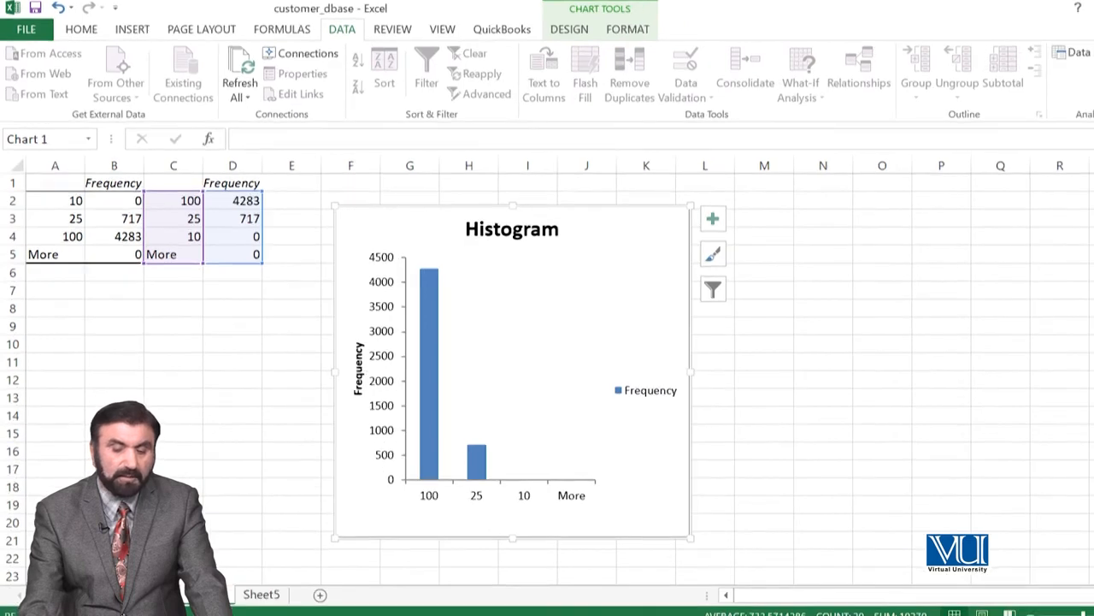
{"action": "left_click_drag", "start_coordinate": [631, 282], "coordinate": [719, 283]}
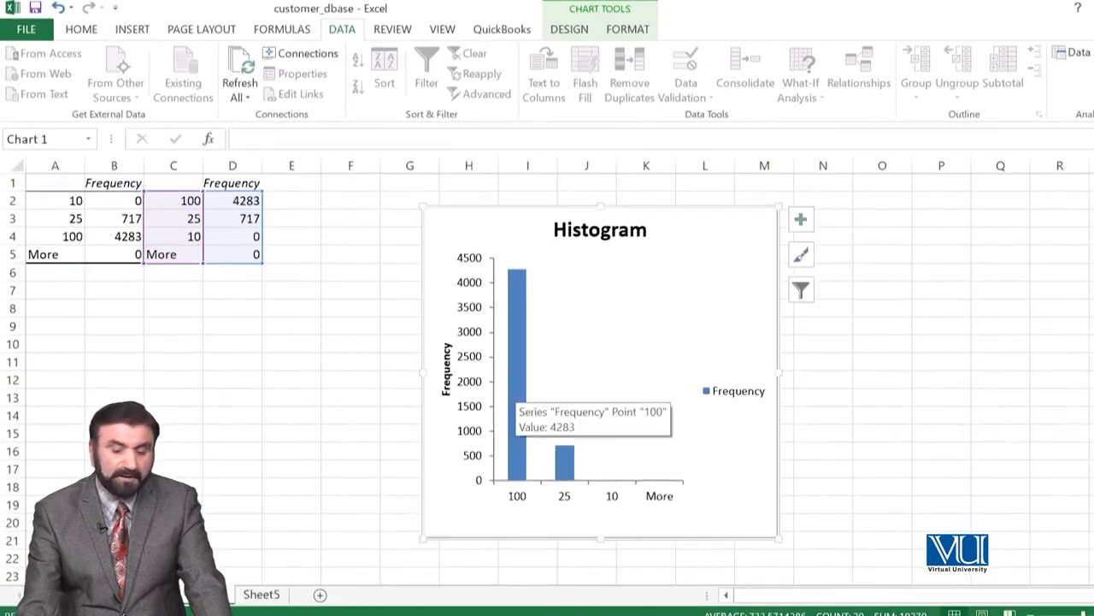
- Give the histogram's Frequency bars a light red solid fill and close the series formatting options
{"action": "double_click", "coordinate": [516, 389]}
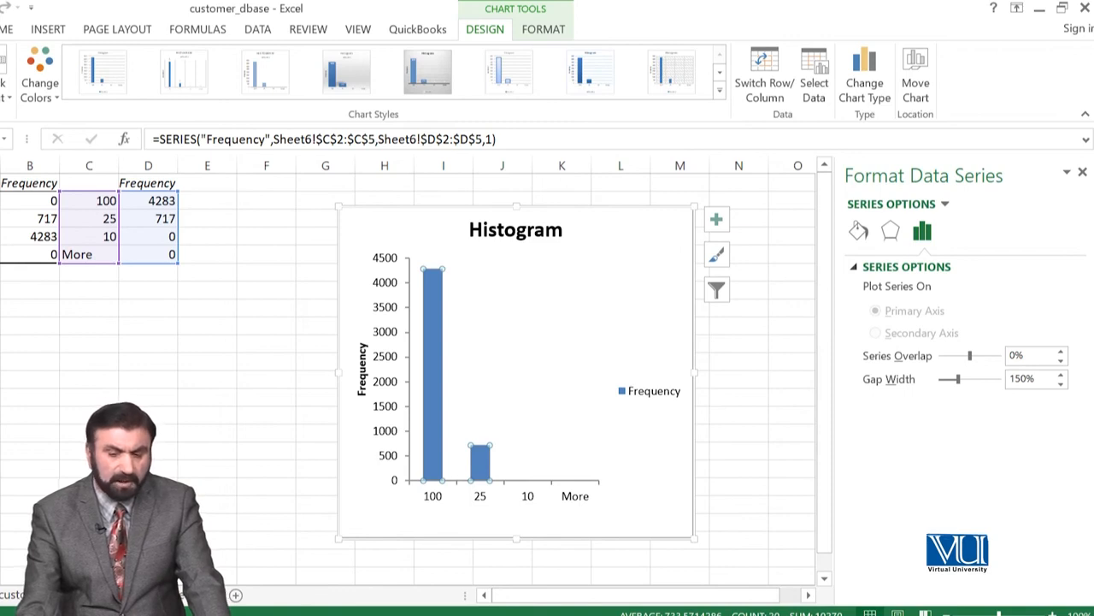
{"action": "left_click", "coordinate": [858, 231]}
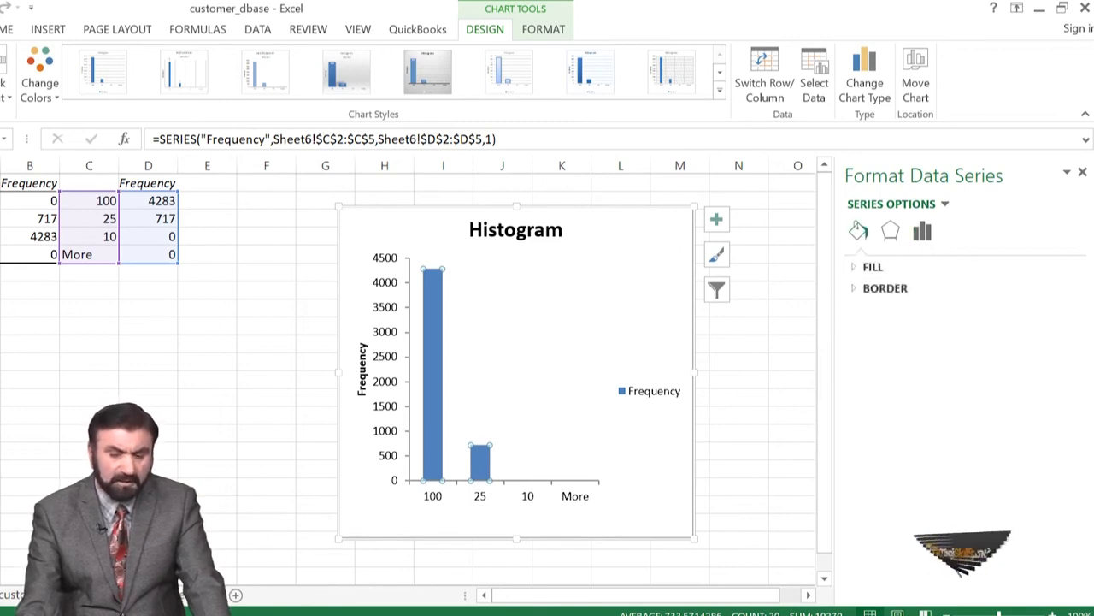
{"action": "left_click", "coordinate": [873, 266]}
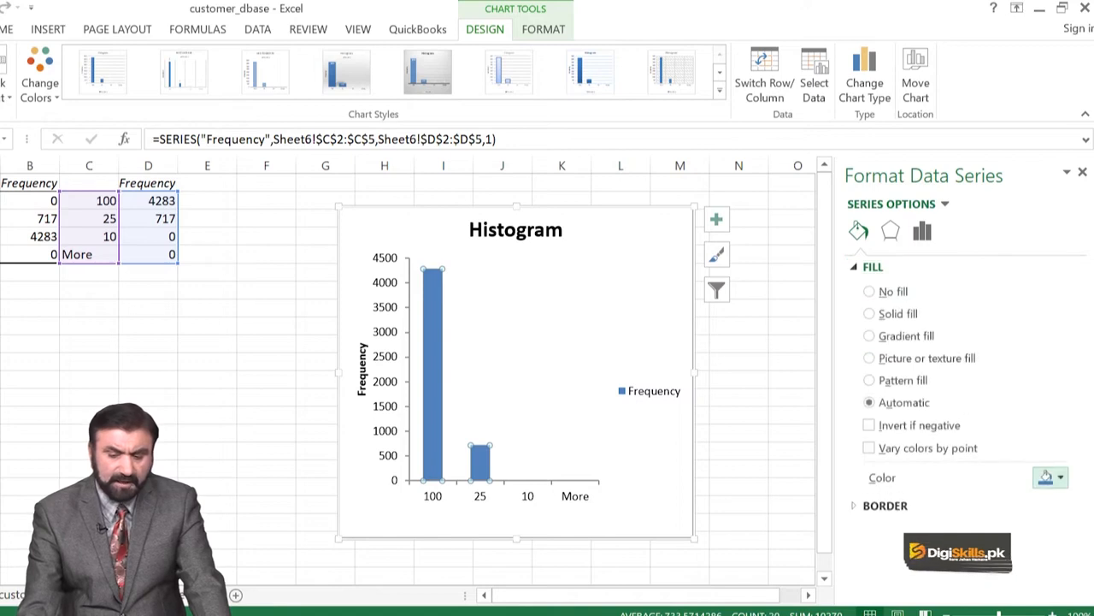
{"action": "left_click", "coordinate": [1050, 477]}
{"action": "left_click", "coordinate": [1031, 381]}
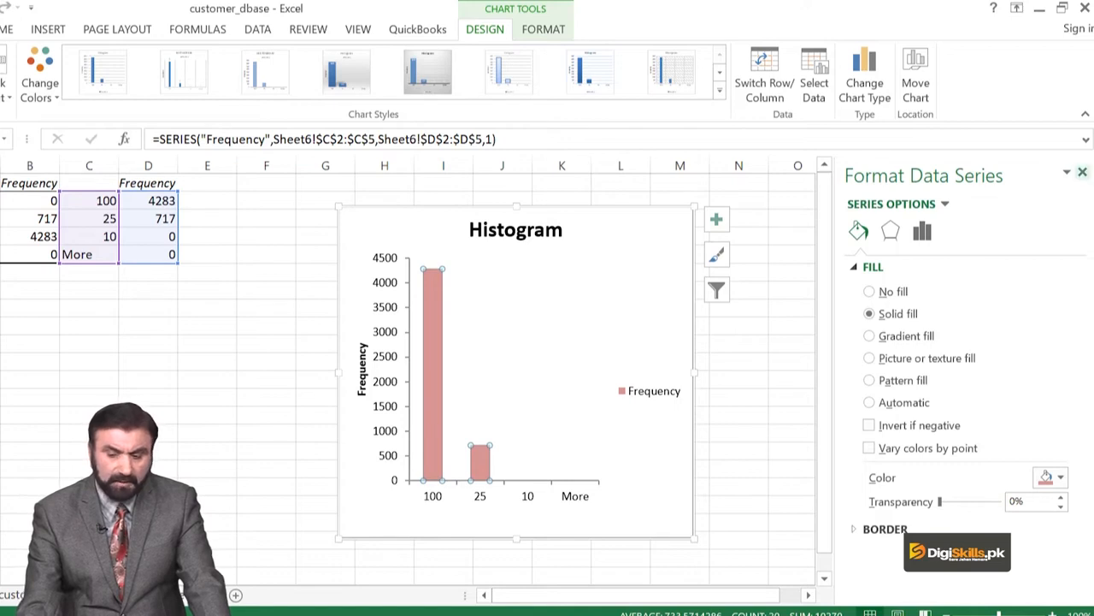
{"action": "left_click", "coordinate": [1082, 172]}
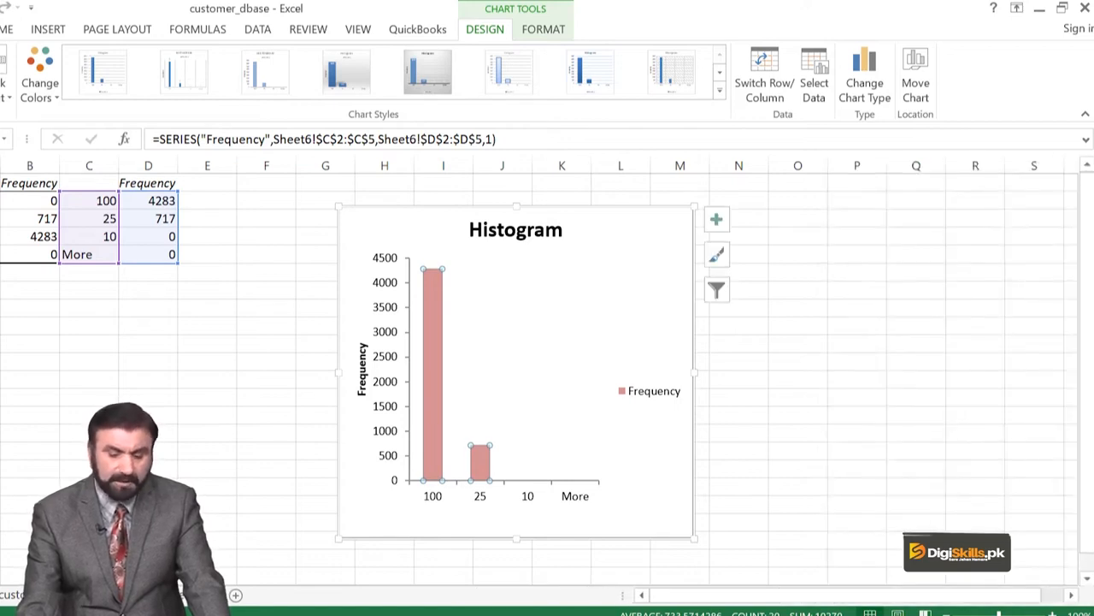
{"action": "left_click", "coordinate": [637, 312]}
- Change the histogram's chart type from clustered column to a standard pie chart
{"action": "mouse_move", "coordinate": [433, 431]}
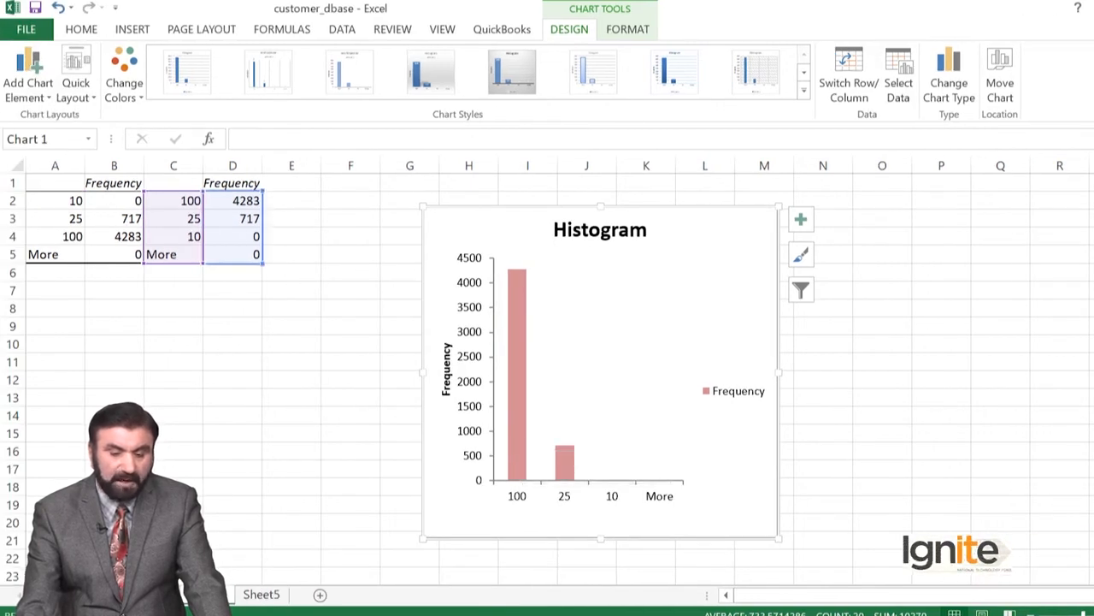
{"action": "mouse_move", "coordinate": [520, 276]}
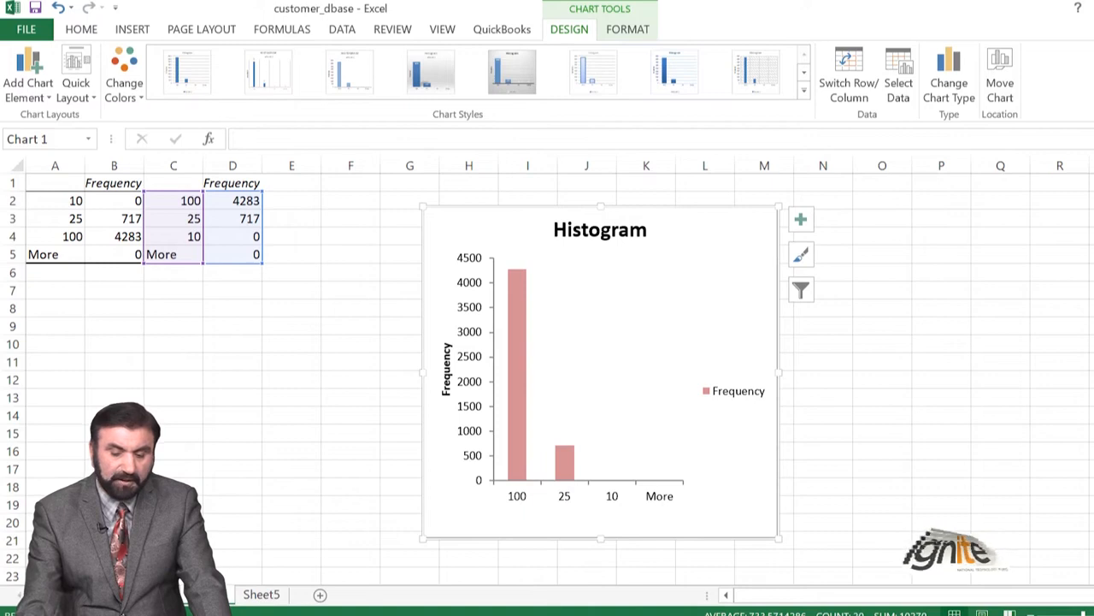
{"action": "mouse_move", "coordinate": [565, 461]}
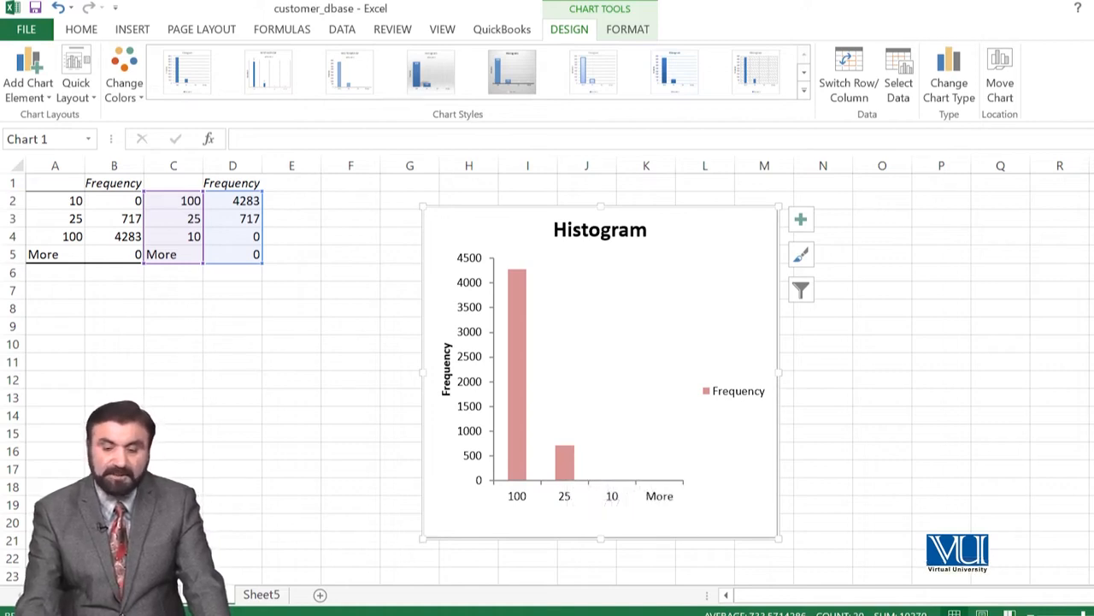
{"action": "left_click", "coordinate": [948, 83]}
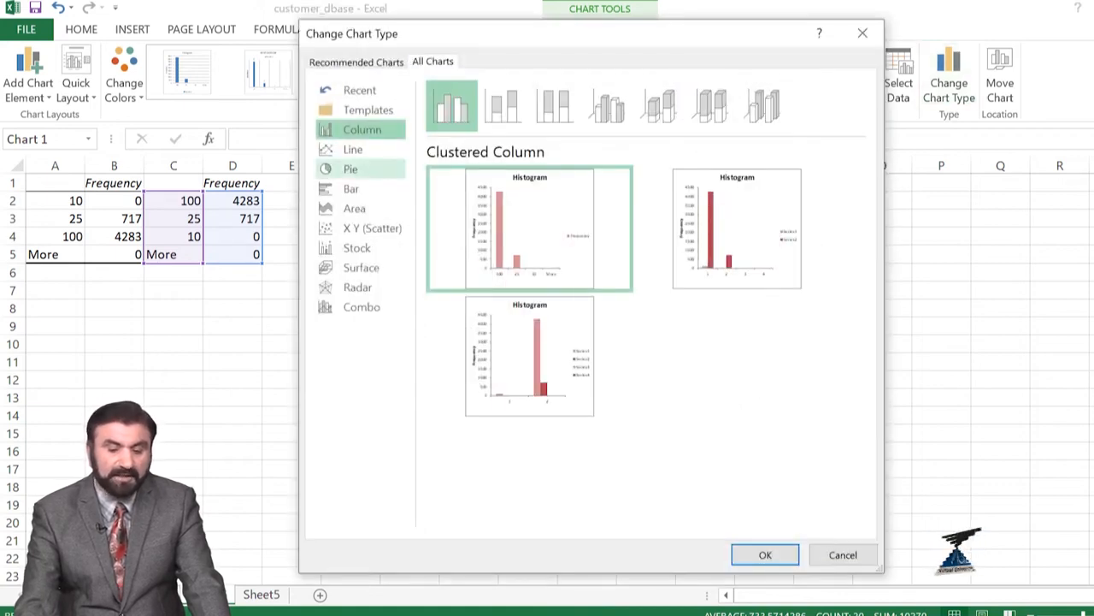
{"action": "left_click", "coordinate": [350, 168]}
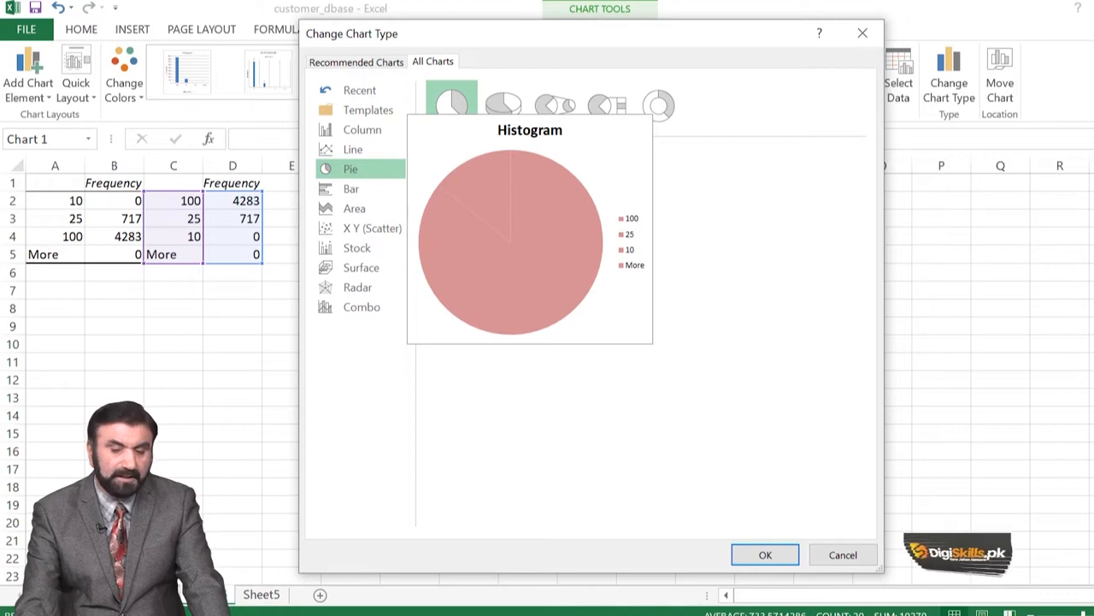
{"action": "left_click", "coordinate": [765, 554]}
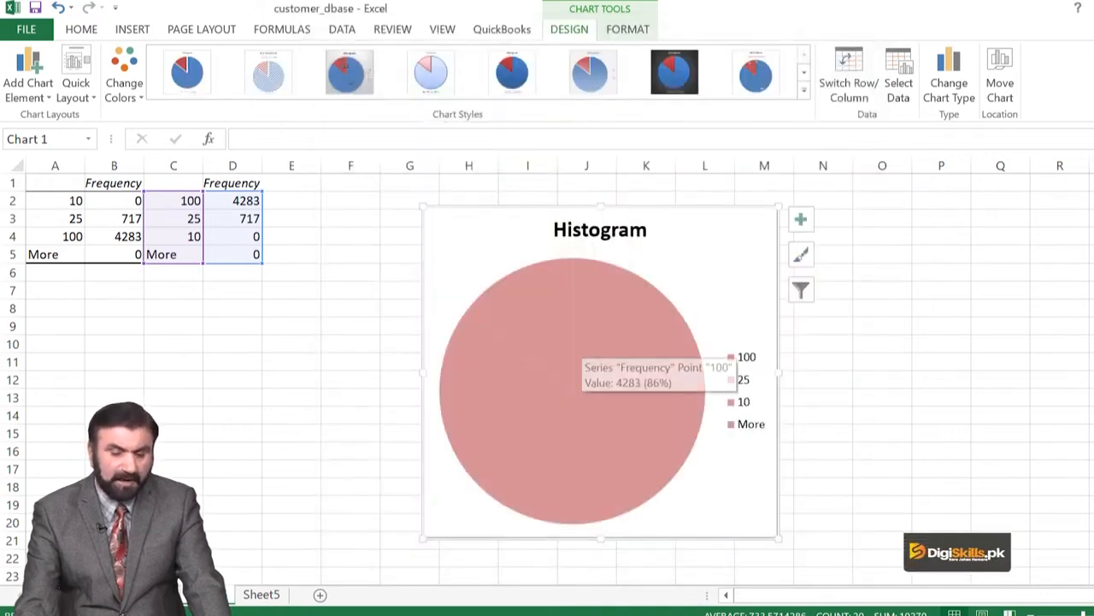
- Apply the pie chart style with gradient slices and a hatched grey background, and open the chart area's formatting options
{"action": "mouse_move", "coordinate": [564, 370]}
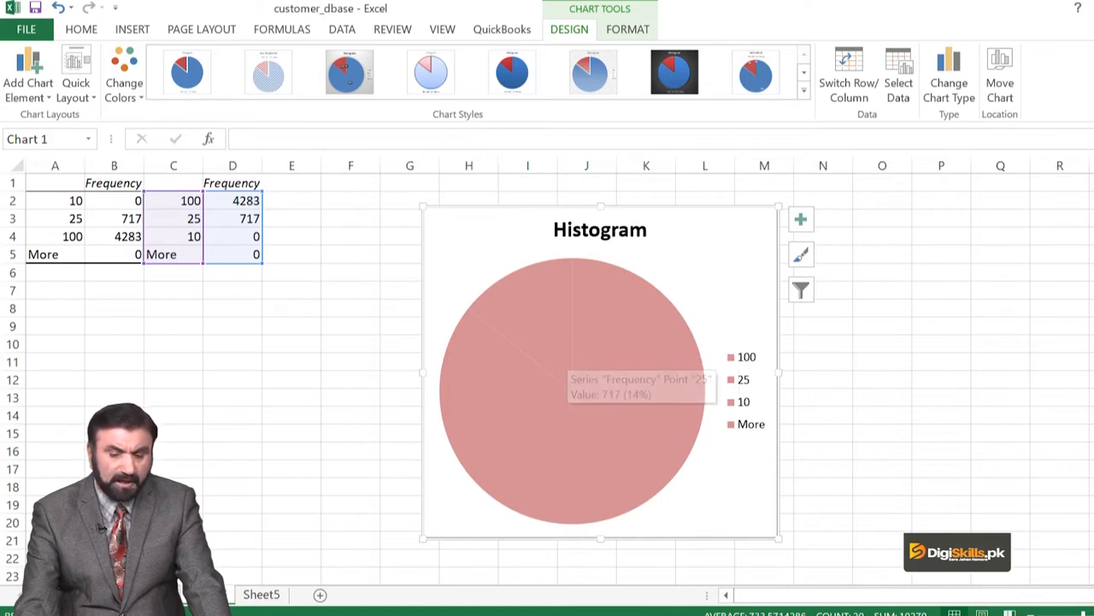
{"action": "mouse_move", "coordinate": [595, 388]}
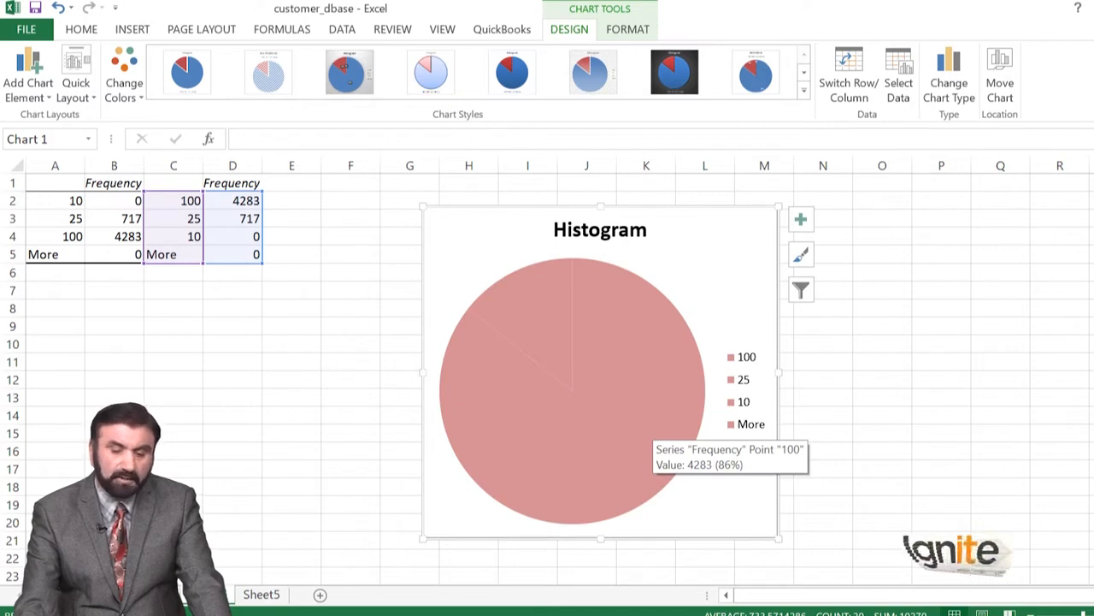
{"action": "mouse_move", "coordinate": [538, 352]}
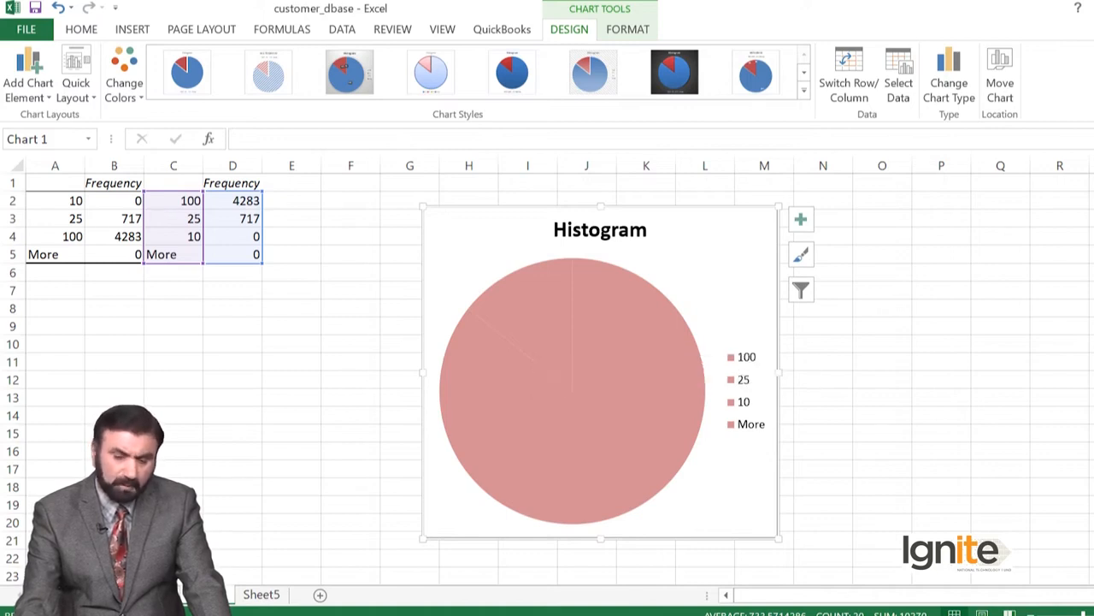
{"action": "mouse_move", "coordinate": [623, 366]}
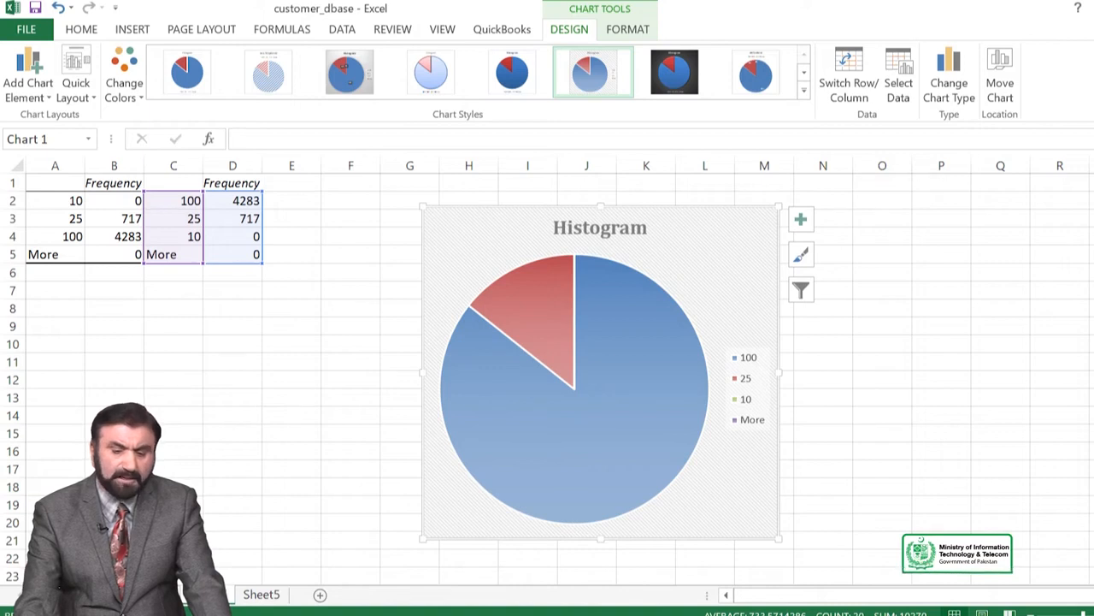
{"action": "key", "text": "ctrl+1"}
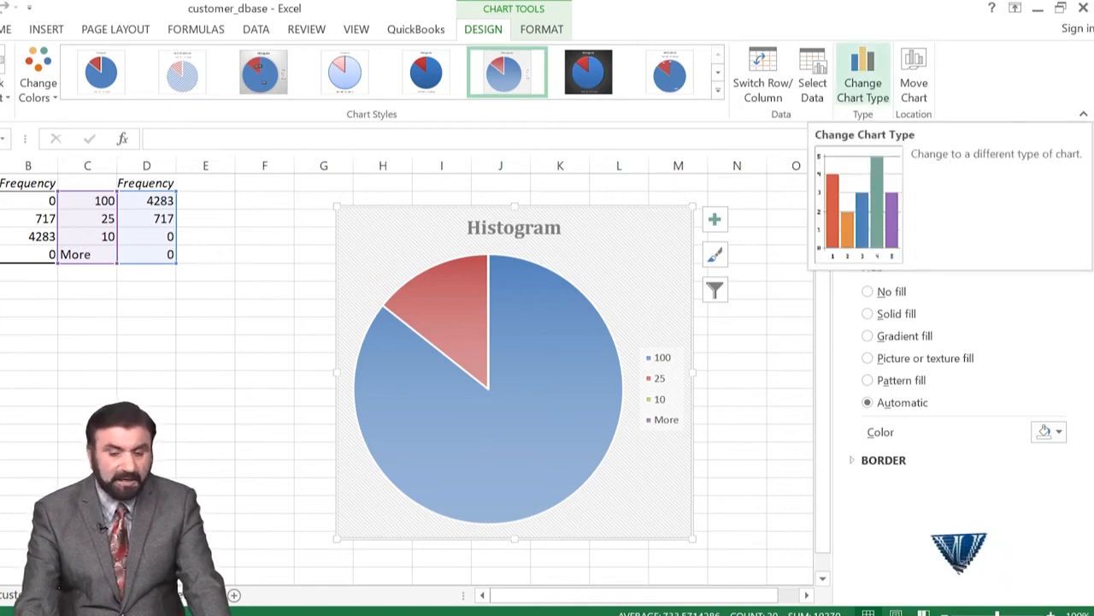
- Look over the alternative chart types available for the Histogram pie chart and cancel the change
{"action": "left_click", "coordinate": [863, 85]}
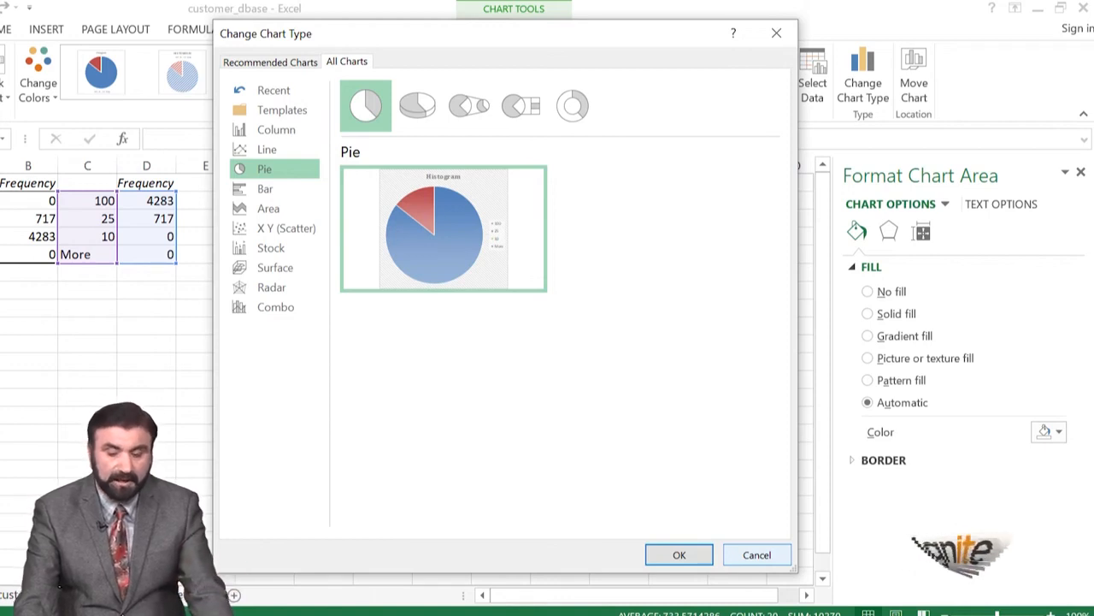
{"action": "left_click", "coordinate": [757, 554]}
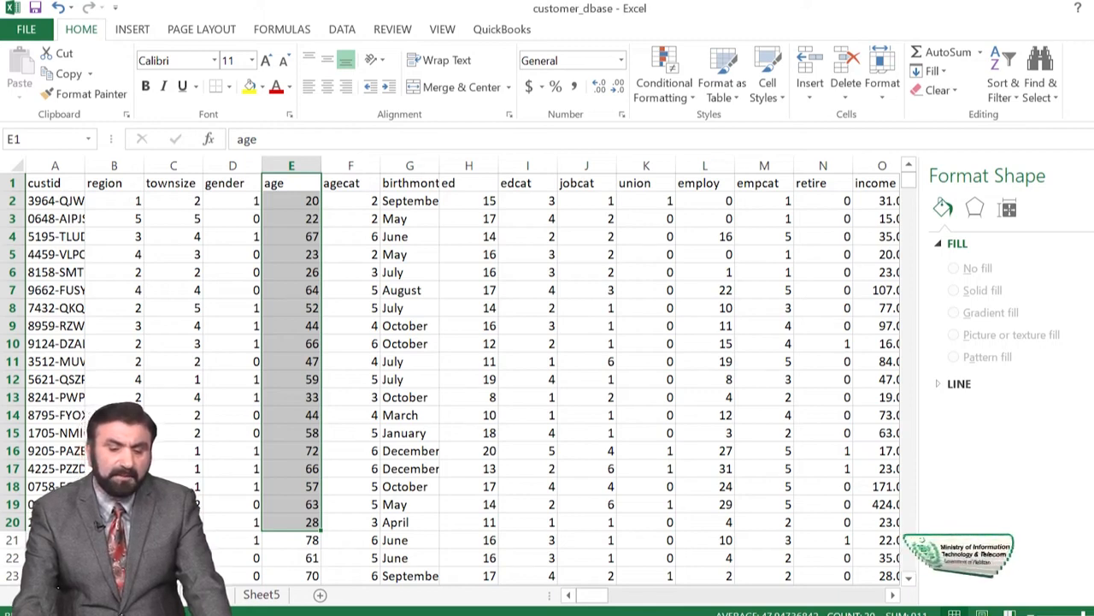
- Select the income and lninc columns in the customer data, headers included, covering O1:P22
{"action": "left_click_drag", "start_coordinate": [232, 183], "coordinate": [255, 343]}
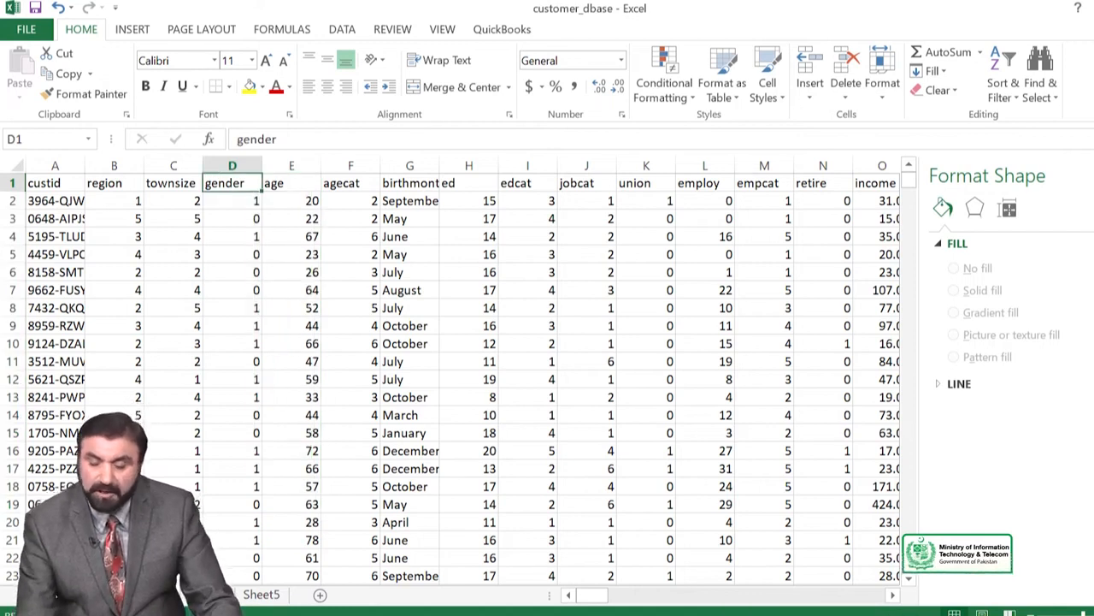
{"action": "scroll", "coordinate": [462, 376], "scroll_direction": "right", "scroll_amount": 5}
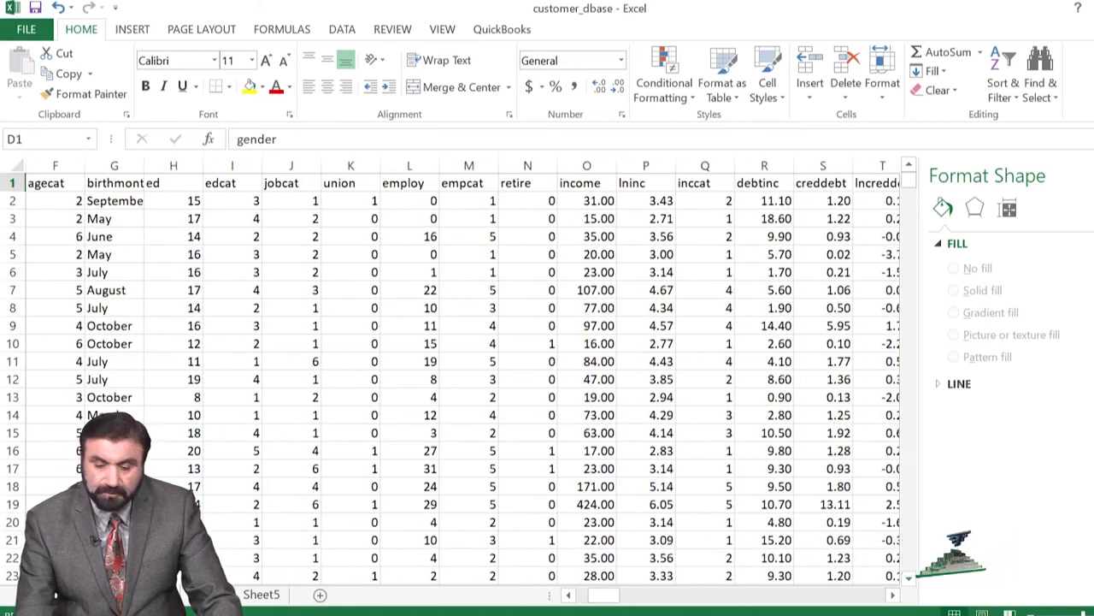
{"action": "left_click", "coordinate": [586, 183]}
{"action": "key", "text": "shift+Right"}
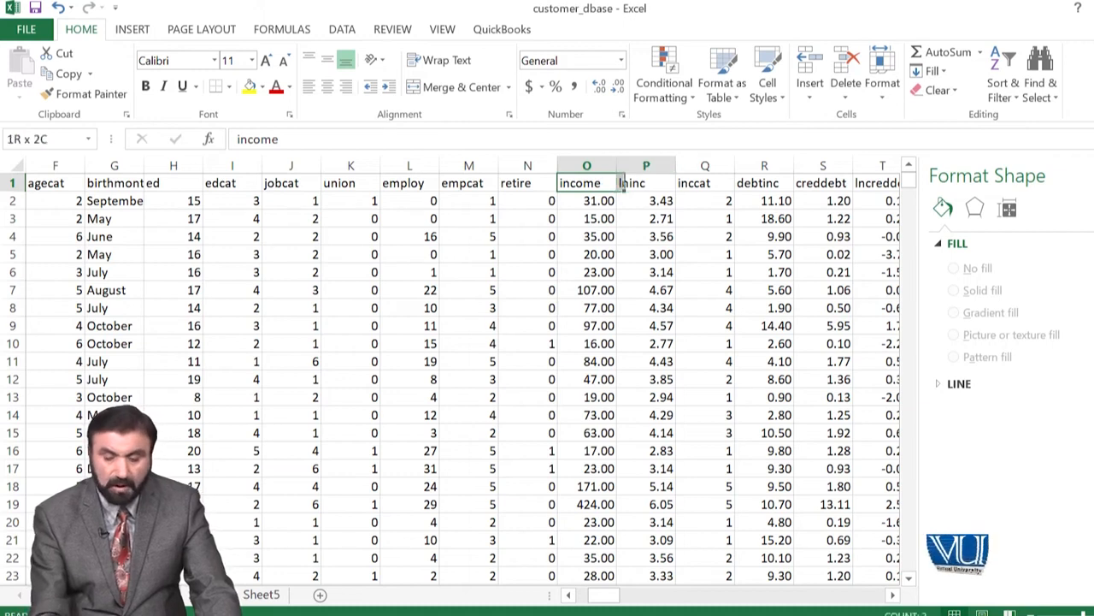
{"action": "key", "text": "shift+Down"}
{"action": "key", "text": "shift+Down"}
{"action": "key", "text": "shift+Down"}
{"action": "key", "text": "shift+Down"}
{"action": "key", "text": "shift+Down"}
{"action": "key", "text": "shift+Down"}
{"action": "key", "text": "shift+Down"}
{"action": "key", "text": "shift+Down"}
{"action": "key", "text": "shift+Down"}
{"action": "key", "text": "shift+Down"}
{"action": "key", "text": "shift+Down"}
{"action": "key", "text": "shift+Down"}
{"action": "key", "text": "shift+Down"}
{"action": "key", "text": "shift+Down"}
{"action": "key", "text": "shift+Down"}
{"action": "key", "text": "shift+Down"}
{"action": "key", "text": "shift+Down"}
{"action": "key", "text": "shift+Down"}
{"action": "key", "text": "shift+Down"}
{"action": "key", "text": "shift+Down"}
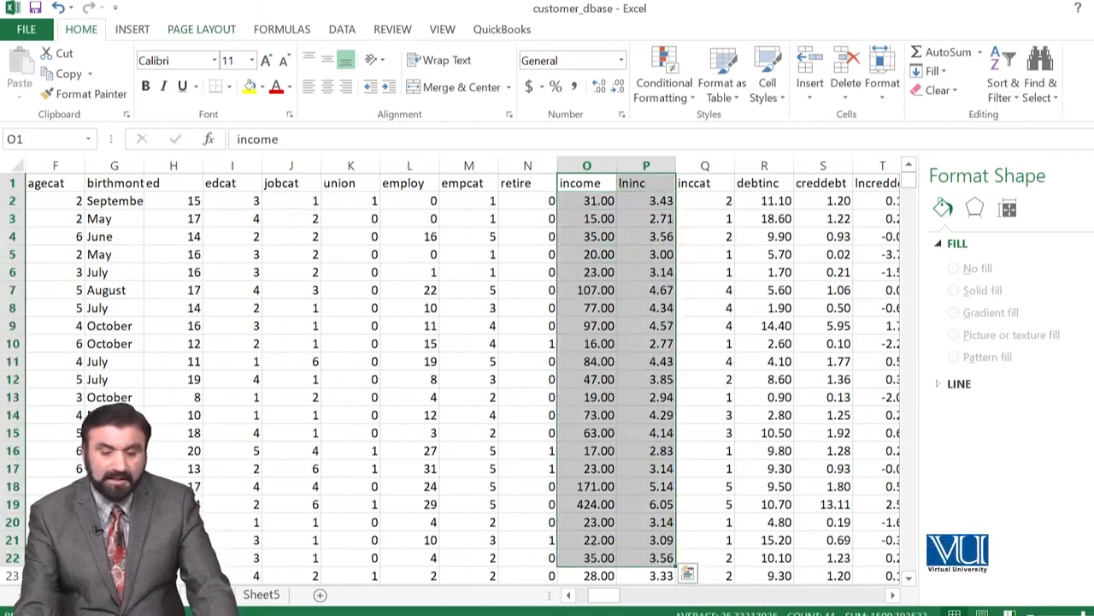
- Start a new chart from the selected income and lninc data and choose the plain X Y (Scatter) type
{"action": "left_click", "coordinate": [133, 29]}
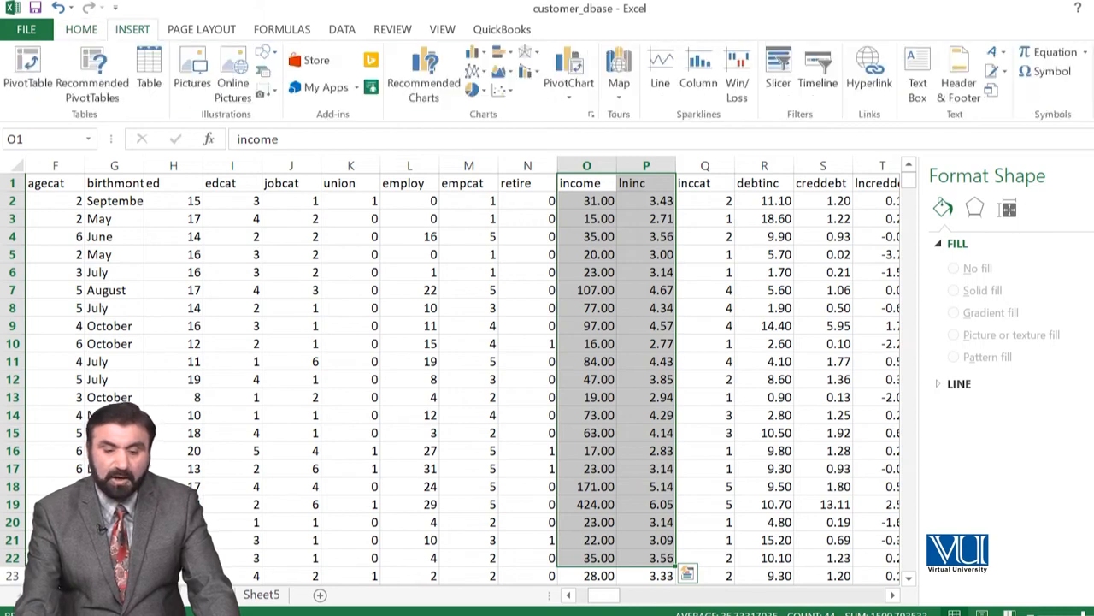
{"action": "left_click", "coordinate": [423, 76]}
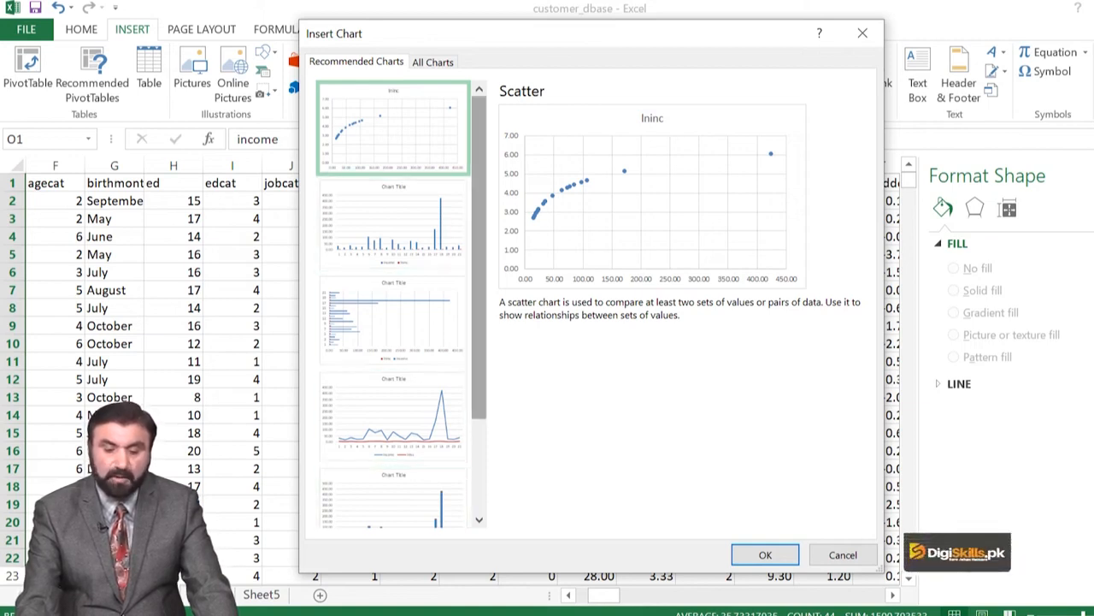
{"action": "scroll", "coordinate": [393, 308], "scroll_direction": "down", "scroll_amount": 3}
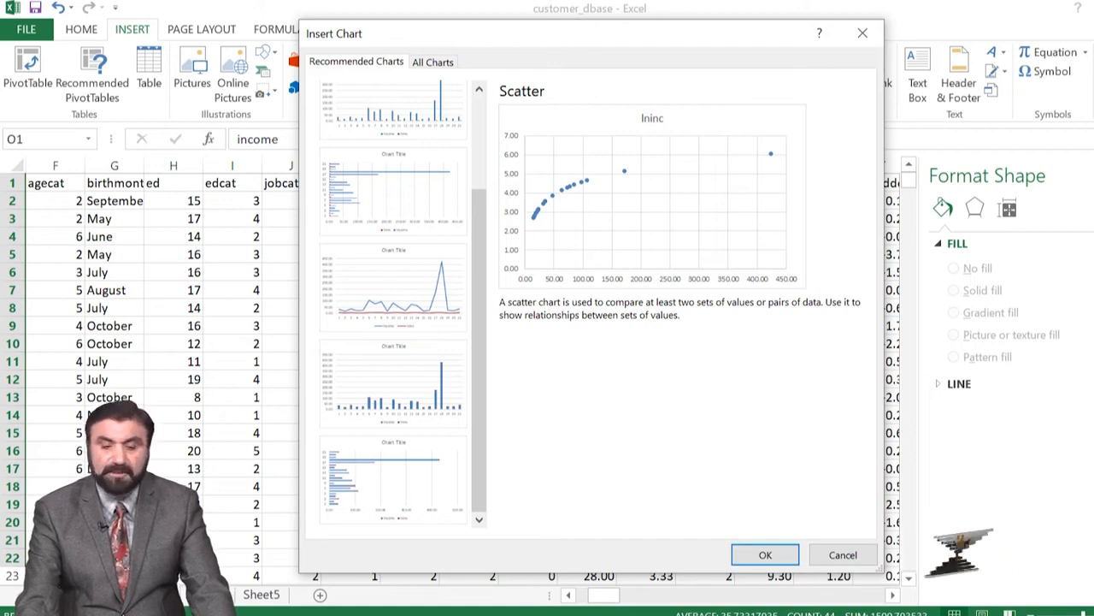
{"action": "left_click", "coordinate": [432, 62]}
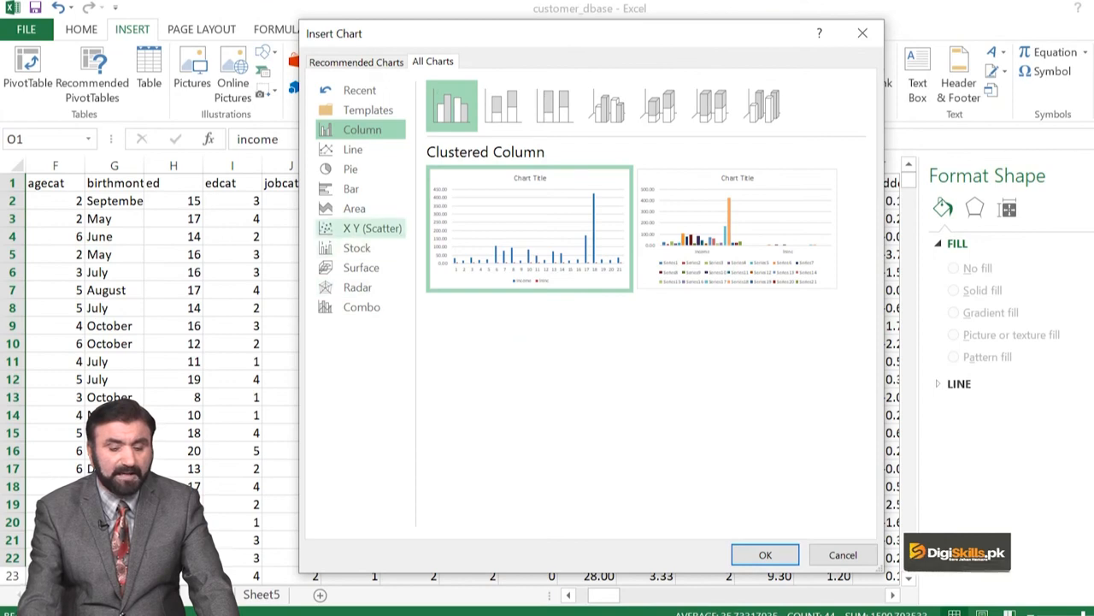
{"action": "left_click", "coordinate": [372, 228]}
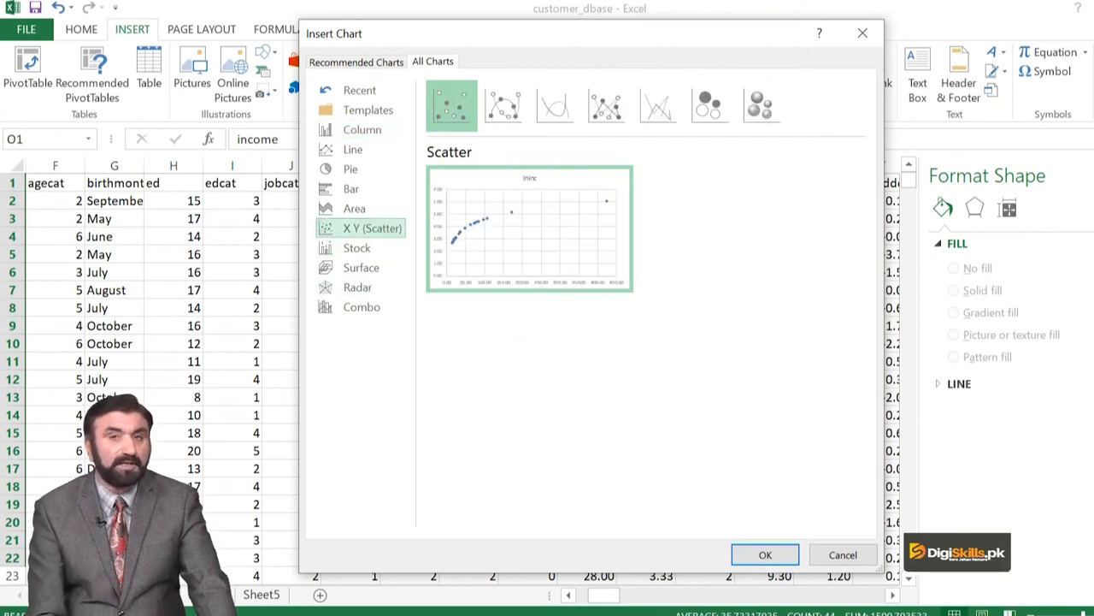